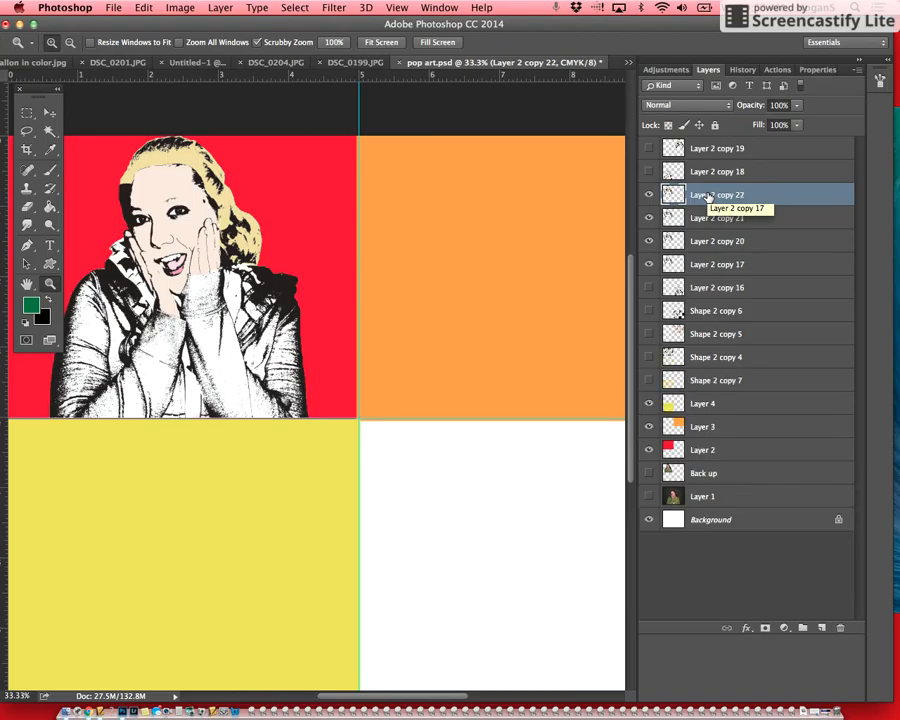
Move the Layer 2 copy 22 portrait from the red quadrant onto the orange quadrant
{"action": "key", "text": "v"}
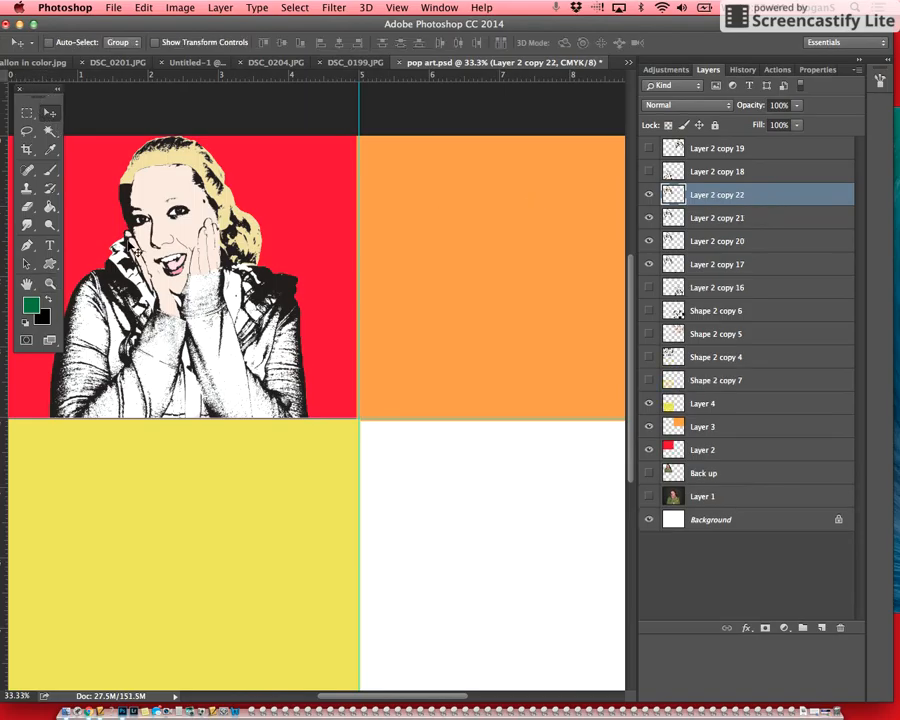
{"action": "left_click_drag", "start_coordinate": [195, 322], "coordinate": [550, 331]}
{"action": "key", "text": "super+minus"}
{"action": "key", "text": "super+minus"}
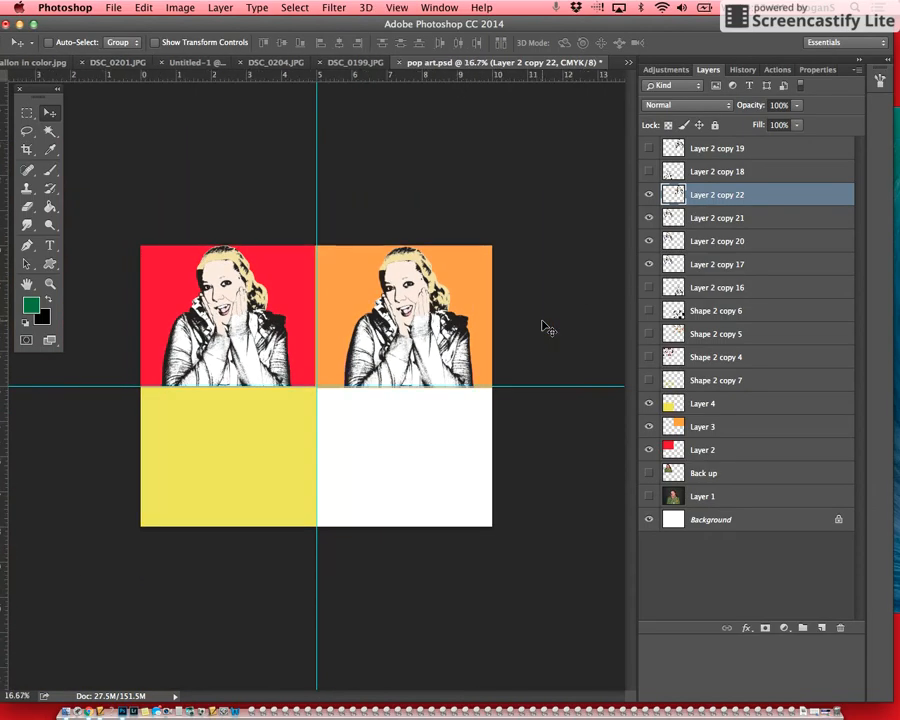
Move the Layer 2 copy 21 portrait onto the white quadrant and the Layer 2 copy 20 portrait onto the yellow quadrant
{"action": "left_click", "coordinate": [700, 226]}
{"action": "left_click_drag", "start_coordinate": [324, 322], "coordinate": [436, 464]}
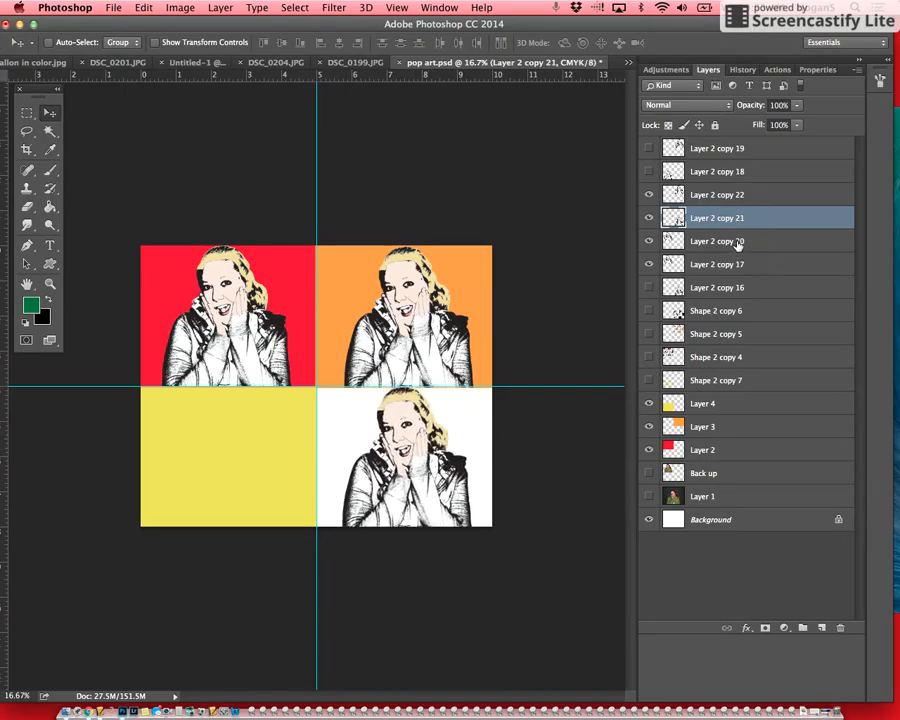
{"action": "left_click", "coordinate": [683, 240]}
{"action": "left_click_drag", "start_coordinate": [250, 345], "coordinate": [226, 455]}
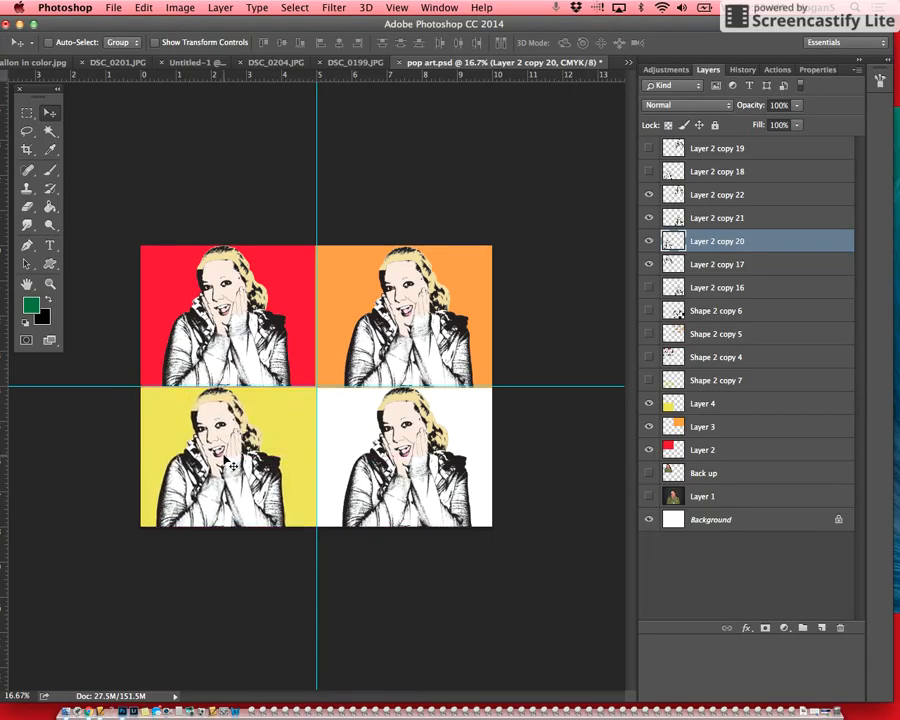
Hide the four portrait layers and choose the thin-petalled flower for the Custom Shape tool
{"action": "left_click_drag", "start_coordinate": [650, 195], "coordinate": [650, 250]}
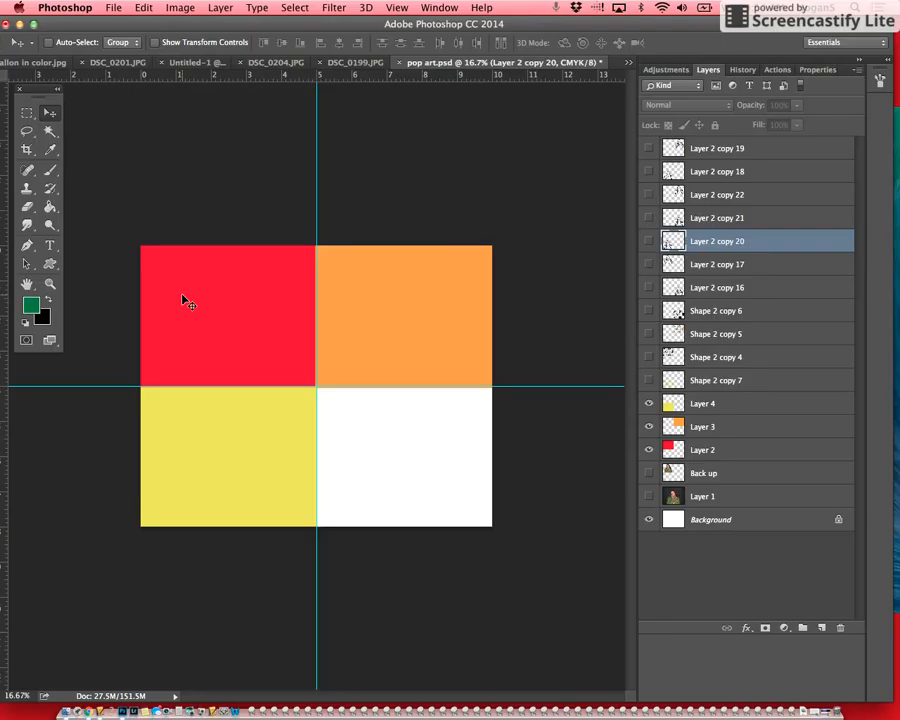
{"action": "left_click", "coordinate": [43, 266]}
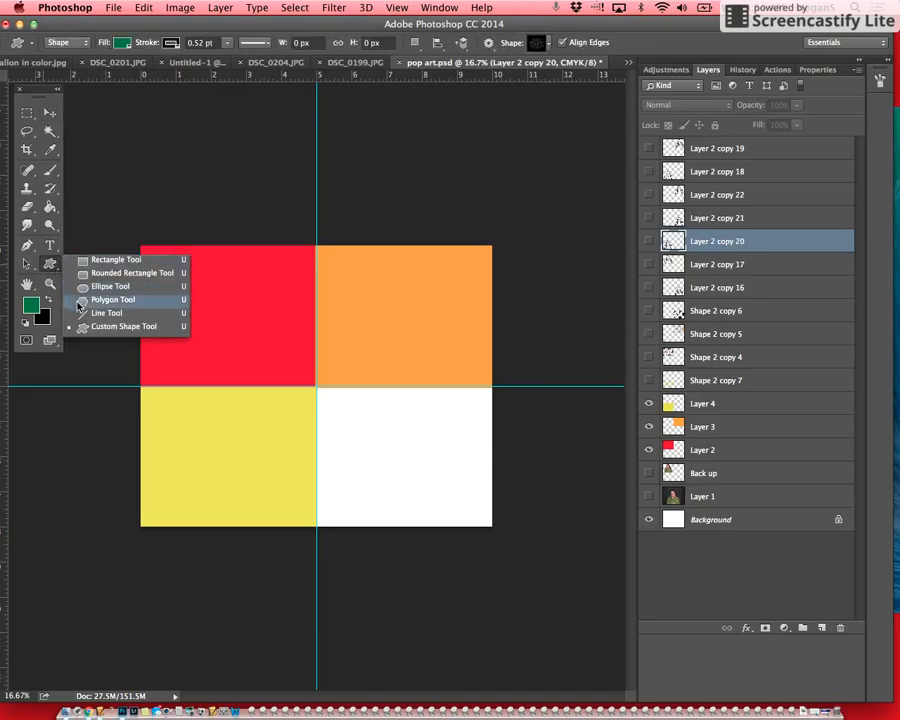
{"action": "left_click", "coordinate": [131, 327]}
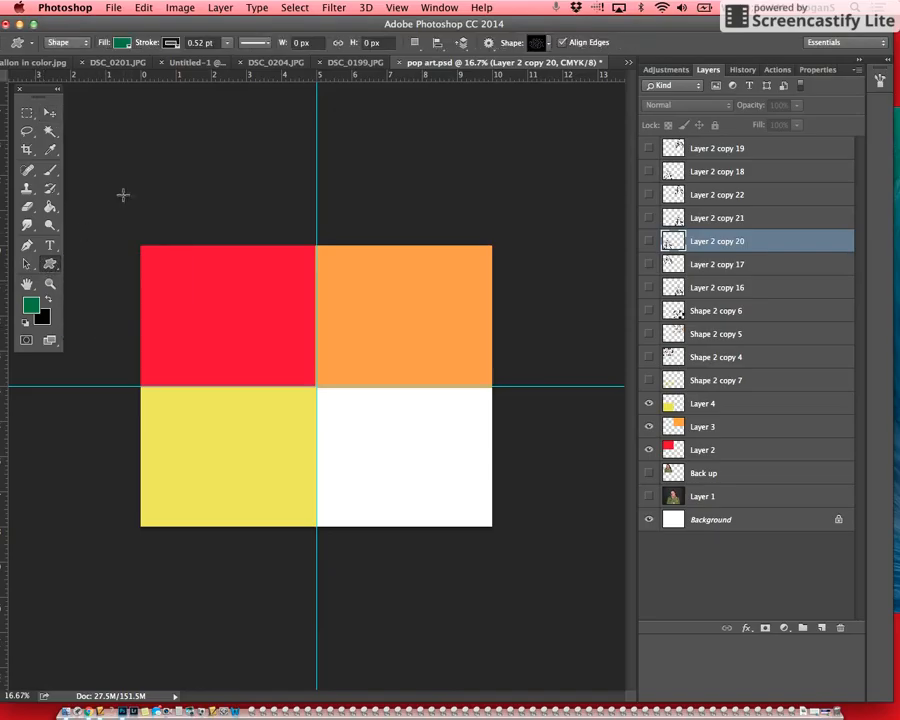
{"action": "left_click", "coordinate": [547, 42]}
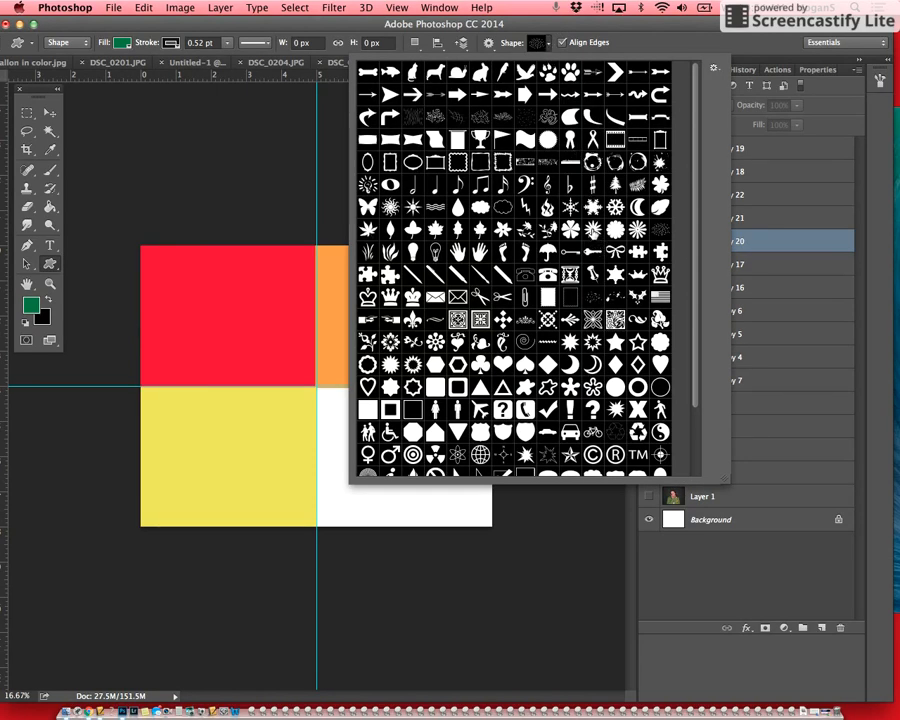
{"action": "left_click", "coordinate": [593, 230]}
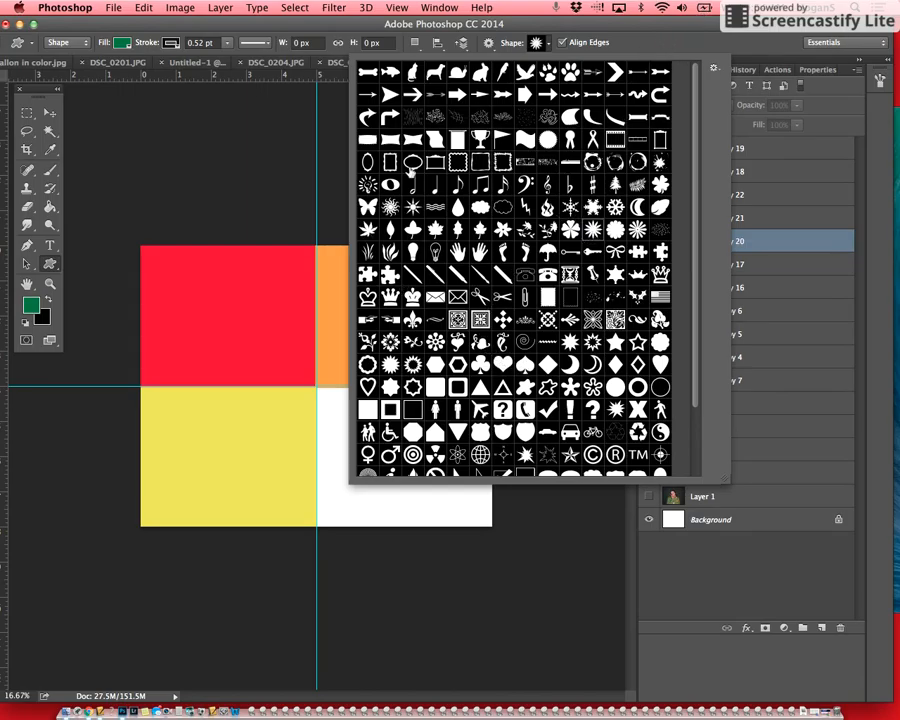
{"action": "left_click", "coordinate": [714, 68]}
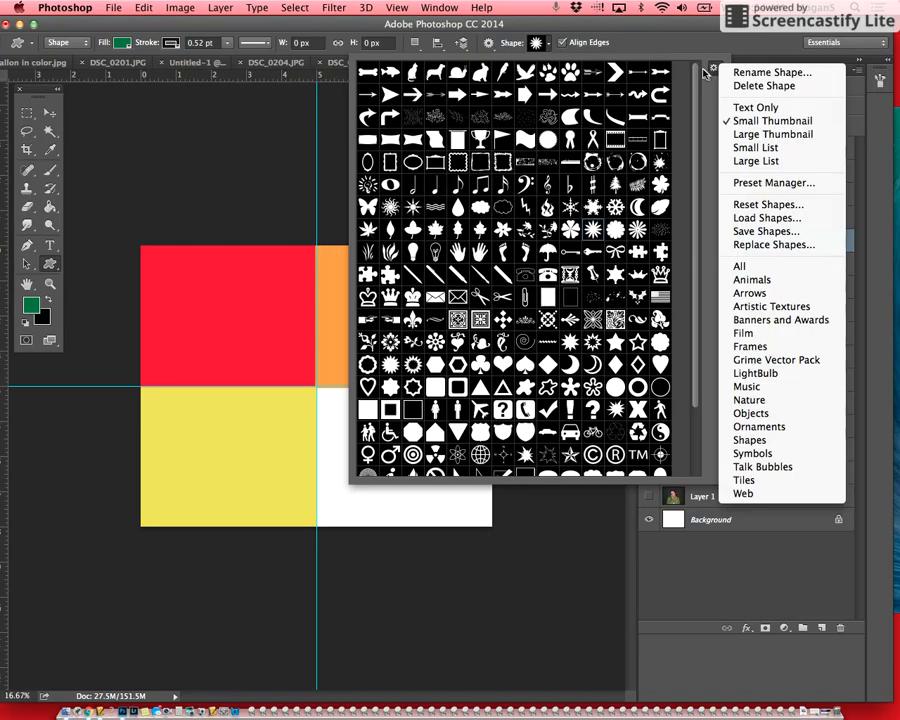
{"action": "left_click", "coordinate": [745, 267]}
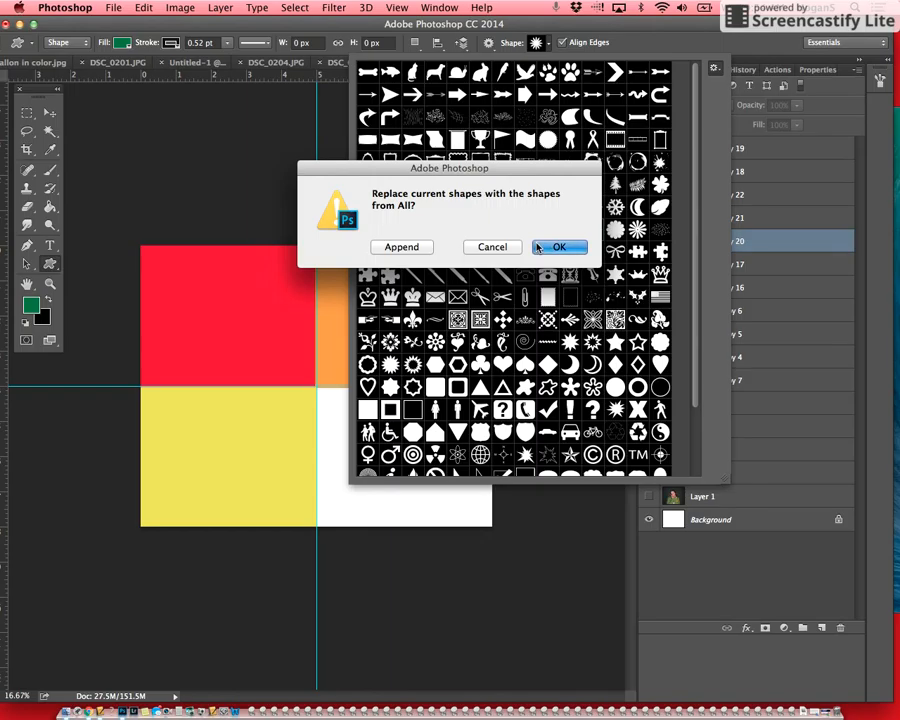
{"action": "left_click", "coordinate": [512, 243]}
{"action": "scroll", "coordinate": [474, 290], "scroll_direction": "down", "scroll_amount": 3}
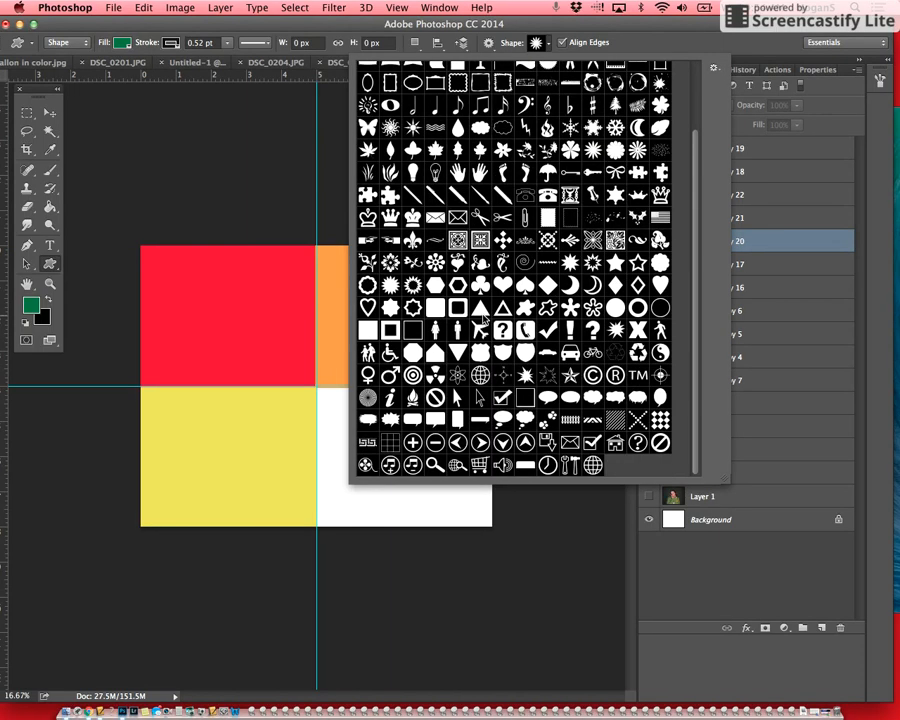
{"action": "scroll", "coordinate": [481, 322], "scroll_direction": "up", "scroll_amount": 3}
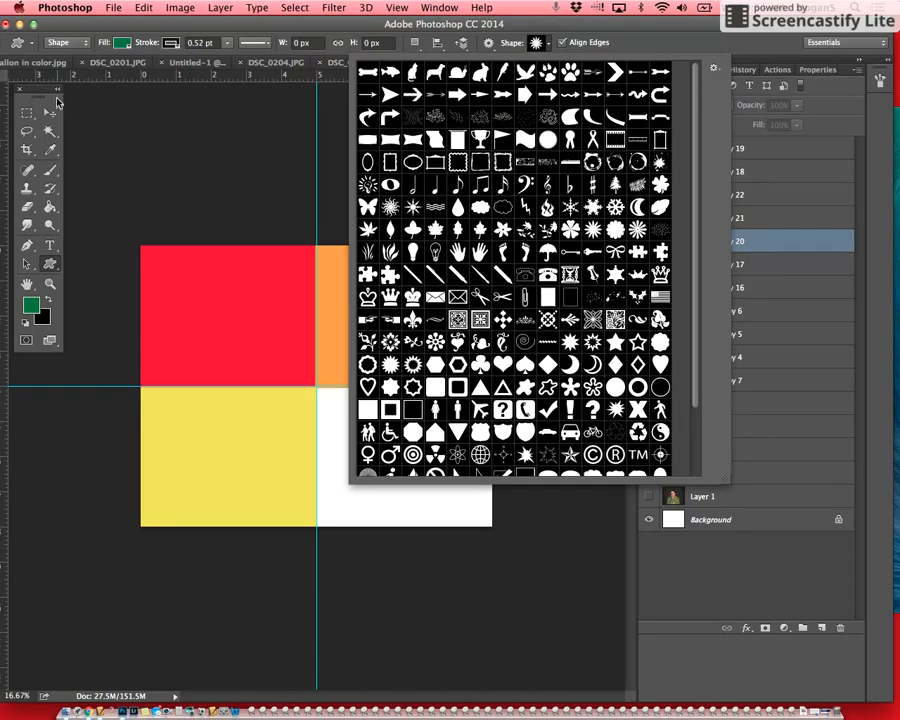
Create a 100 × 100 px flower outside the canvas and draw a green one about 543 × 505 px in the red quadrant's upper-left corner
{"action": "left_click", "coordinate": [117, 149]}
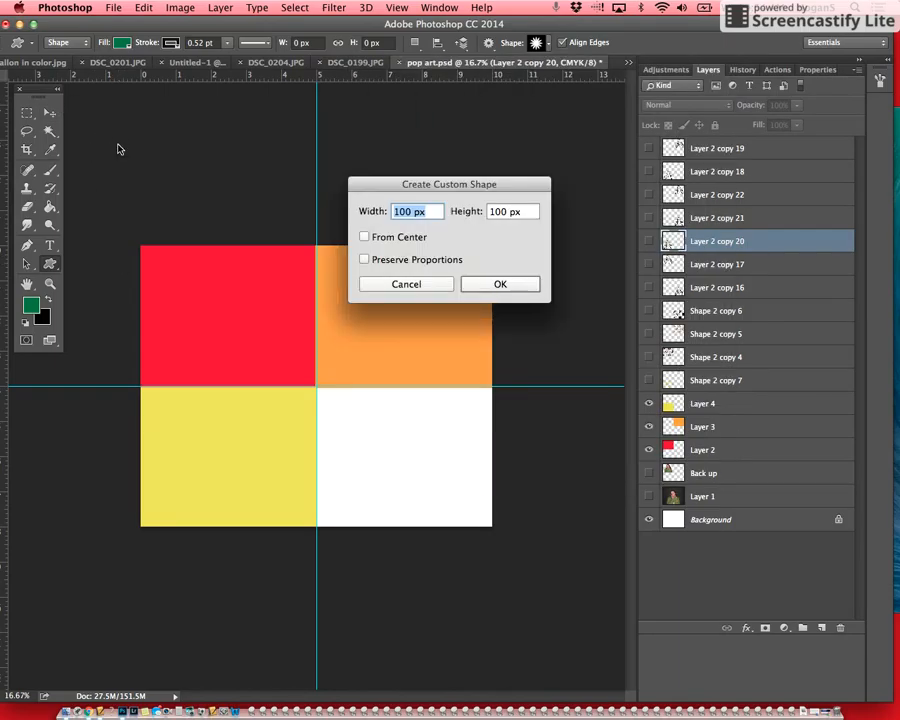
{"action": "left_click", "coordinate": [500, 285]}
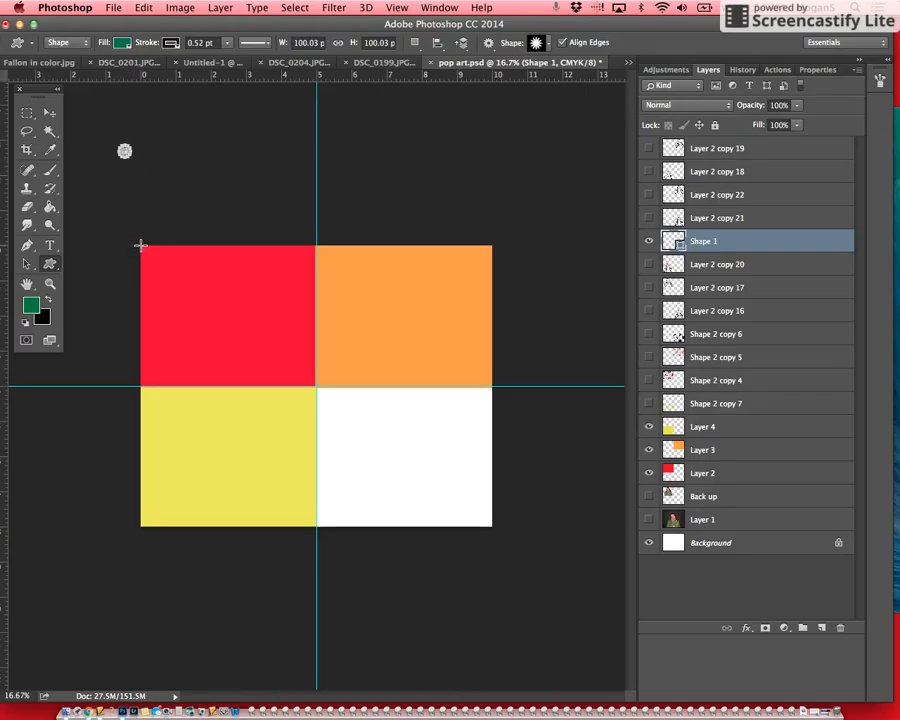
{"action": "left_click_drag", "start_coordinate": [136, 243], "coordinate": [200, 302]}
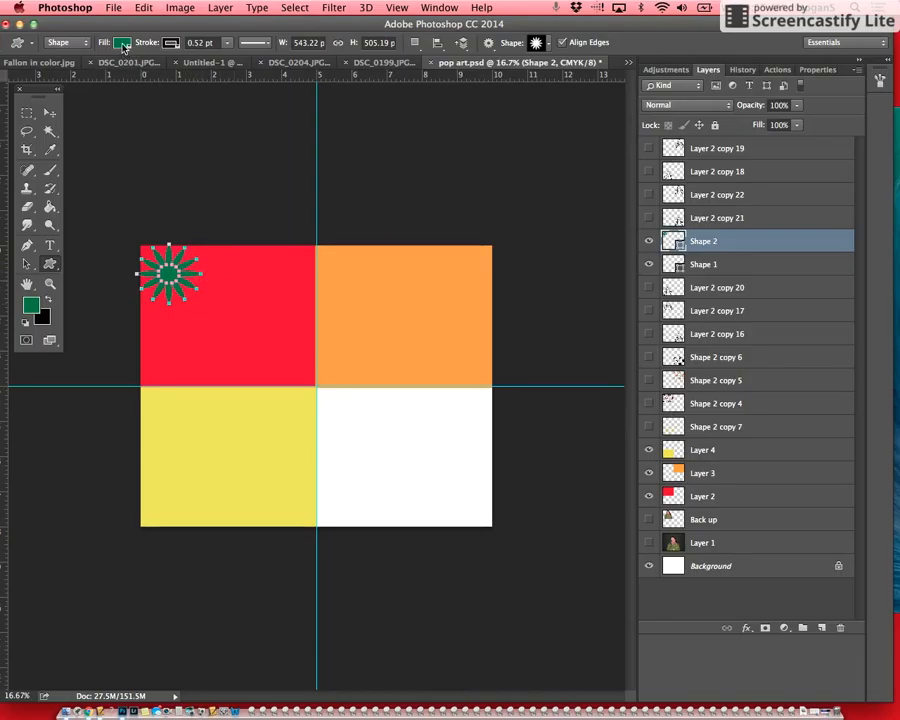
Hide the Shape 1 and Shape 2 flowers and set the fill of Shape 2 to red
{"action": "left_click", "coordinate": [649, 241]}
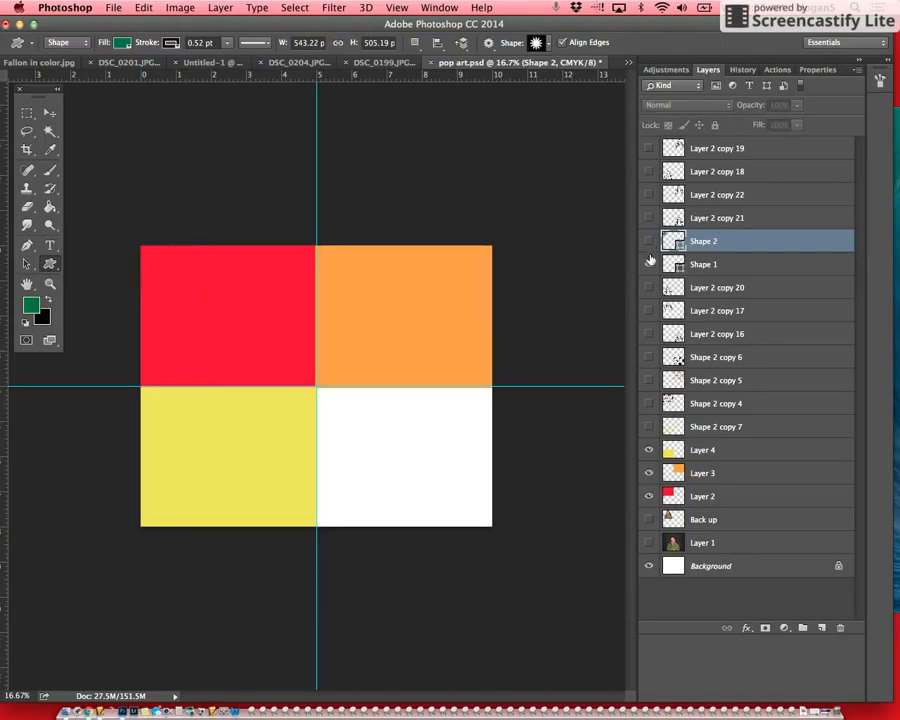
{"action": "left_click", "coordinate": [122, 44]}
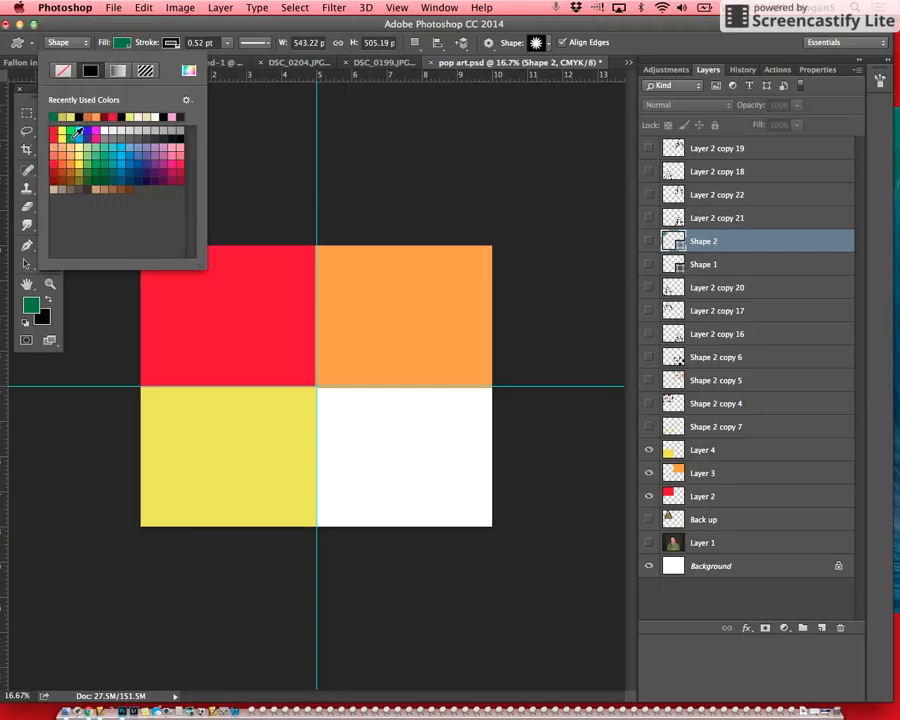
{"action": "left_click", "coordinate": [54, 131]}
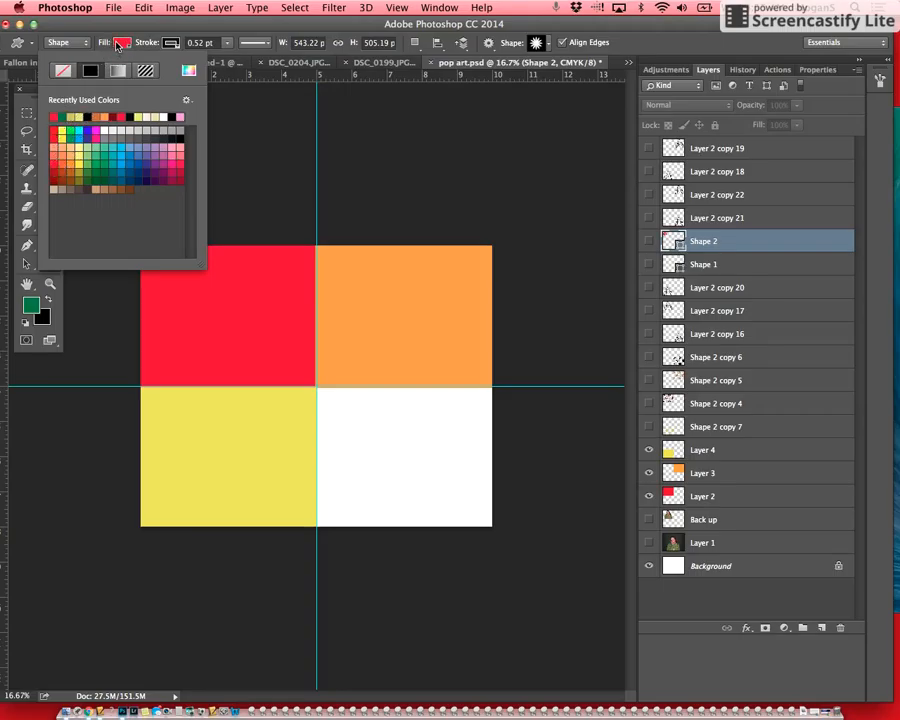
{"action": "left_click", "coordinate": [119, 46]}
{"action": "left_click", "coordinate": [119, 46]}
{"action": "left_click", "coordinate": [119, 46]}
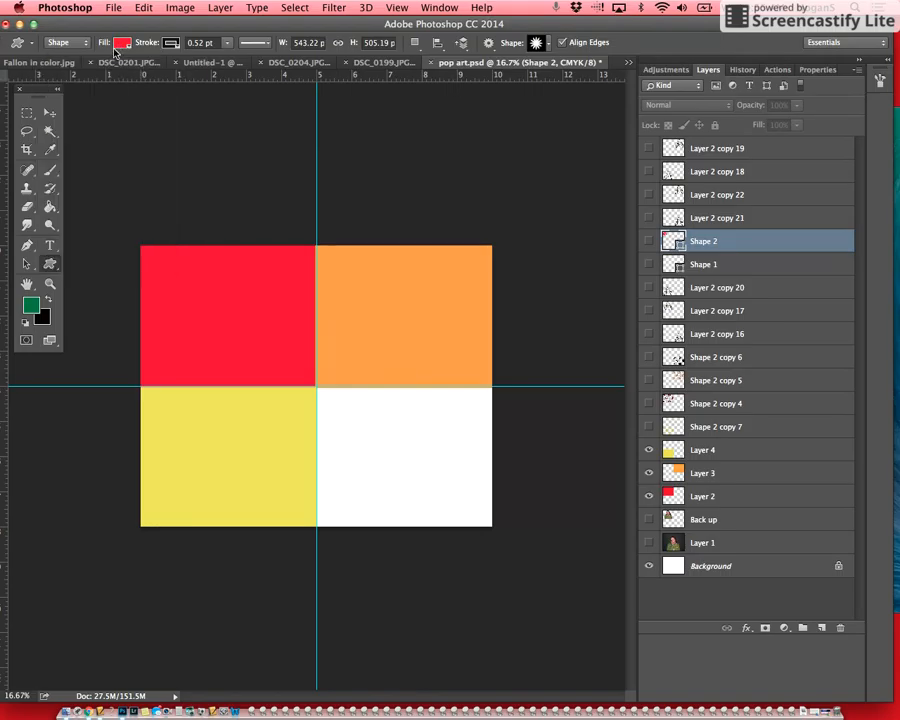
Set the foreground color to light red, hex f86f7c
{"action": "left_click", "coordinate": [32, 304]}
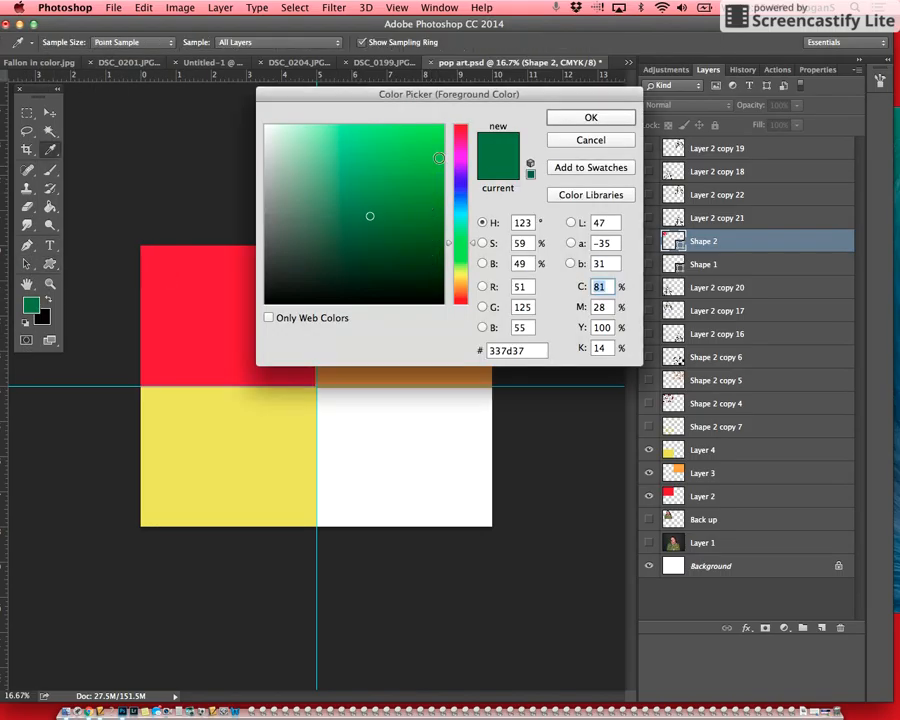
{"action": "left_click", "coordinate": [461, 131]}
{"action": "left_click", "coordinate": [438, 130]}
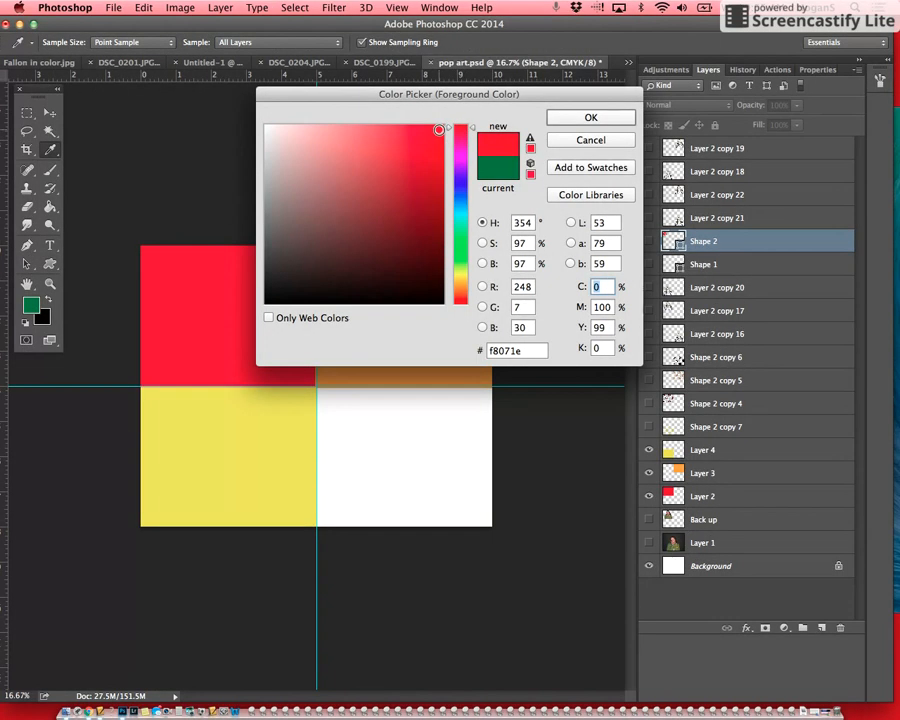
{"action": "left_click_drag", "start_coordinate": [438, 130], "coordinate": [364, 129]}
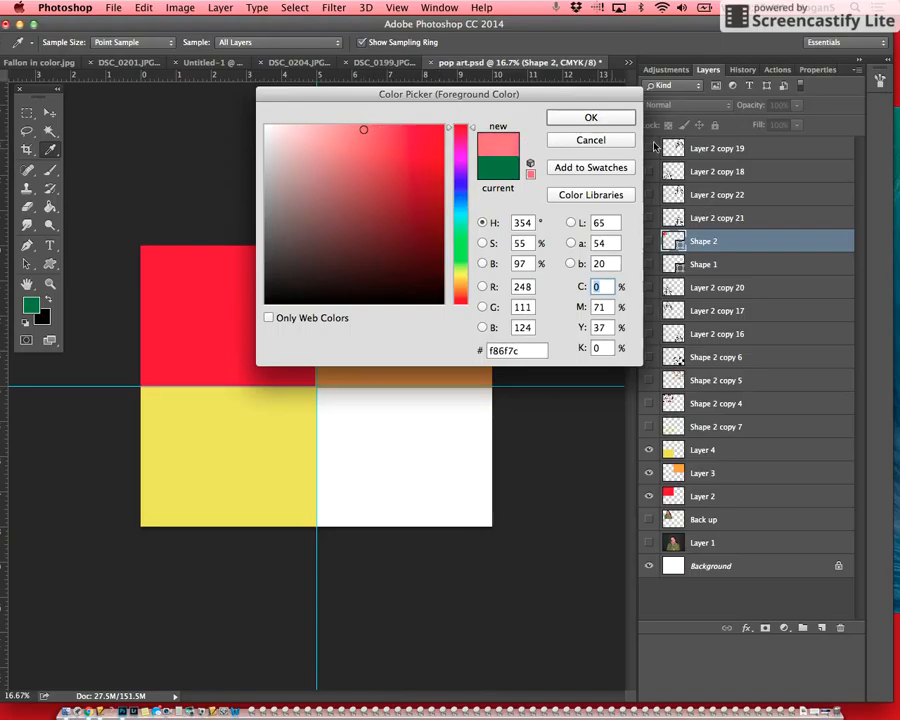
{"action": "left_click", "coordinate": [602, 116]}
Draw flowers of about 537 × 563 px on the red quadrant and 837 × 558 px on the white quadrant, and hide both
{"action": "left_click_drag", "start_coordinate": [132, 232], "coordinate": [193, 295]}
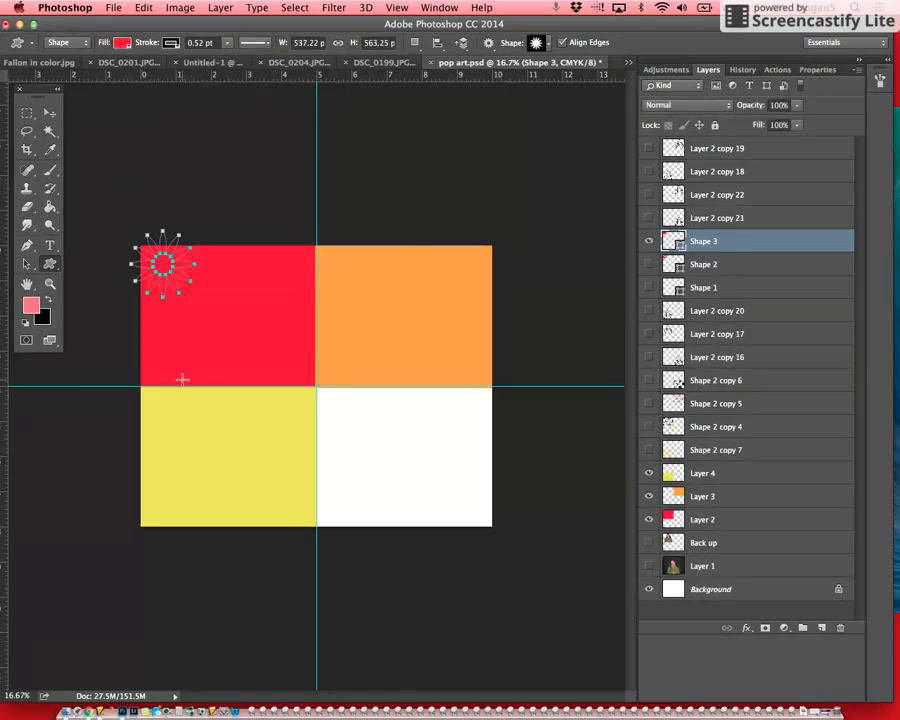
{"action": "left_click_drag", "start_coordinate": [347, 430], "coordinate": [446, 502]}
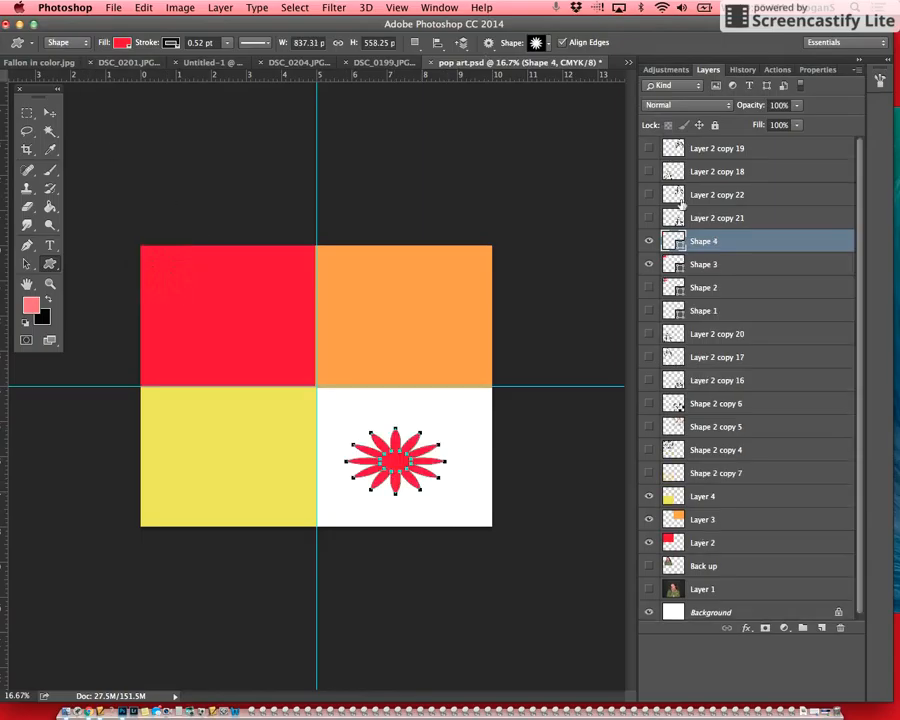
{"action": "left_click", "coordinate": [649, 241]}
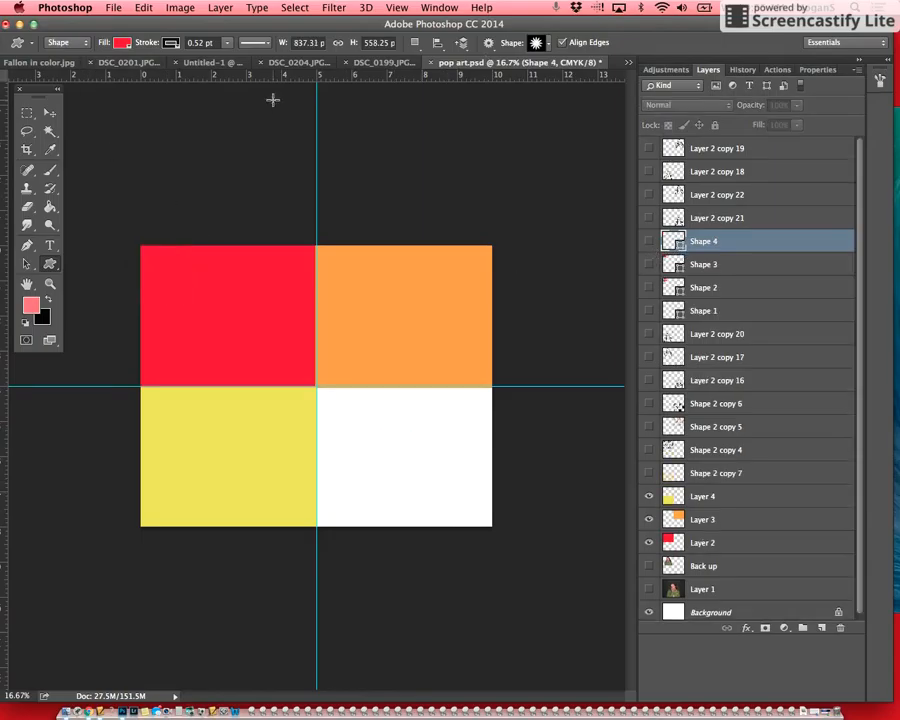
{"action": "left_click", "coordinate": [122, 43]}
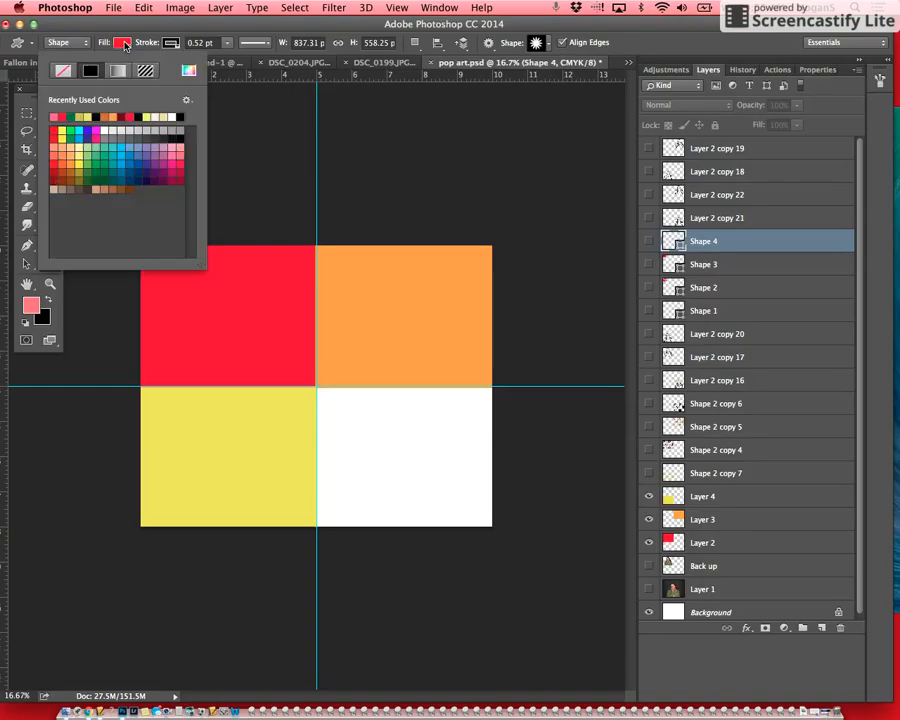
{"action": "left_click", "coordinate": [31, 304]}
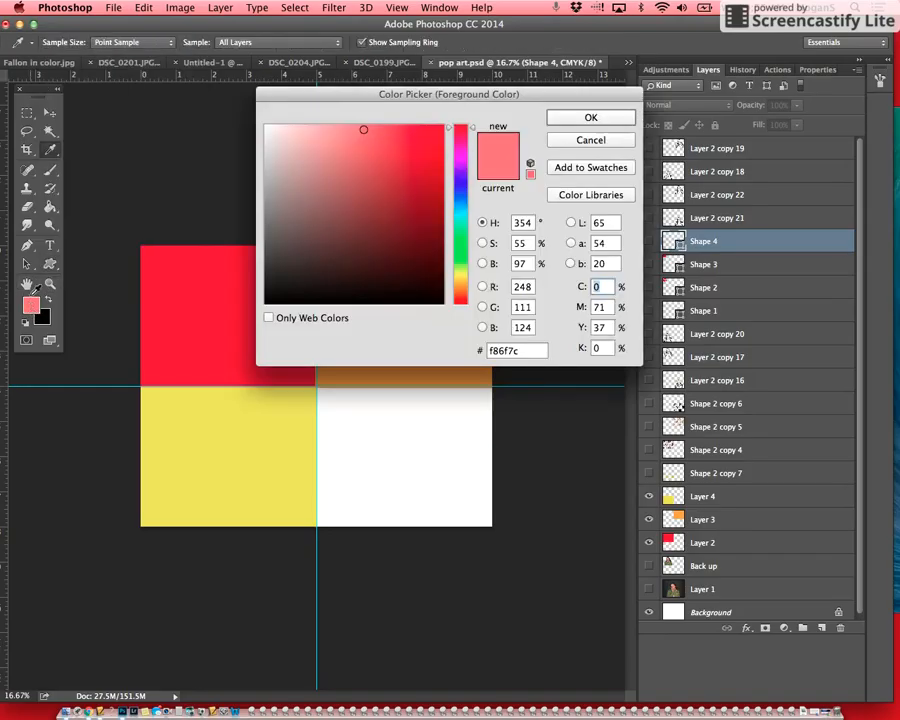
{"action": "left_click", "coordinate": [568, 117]}
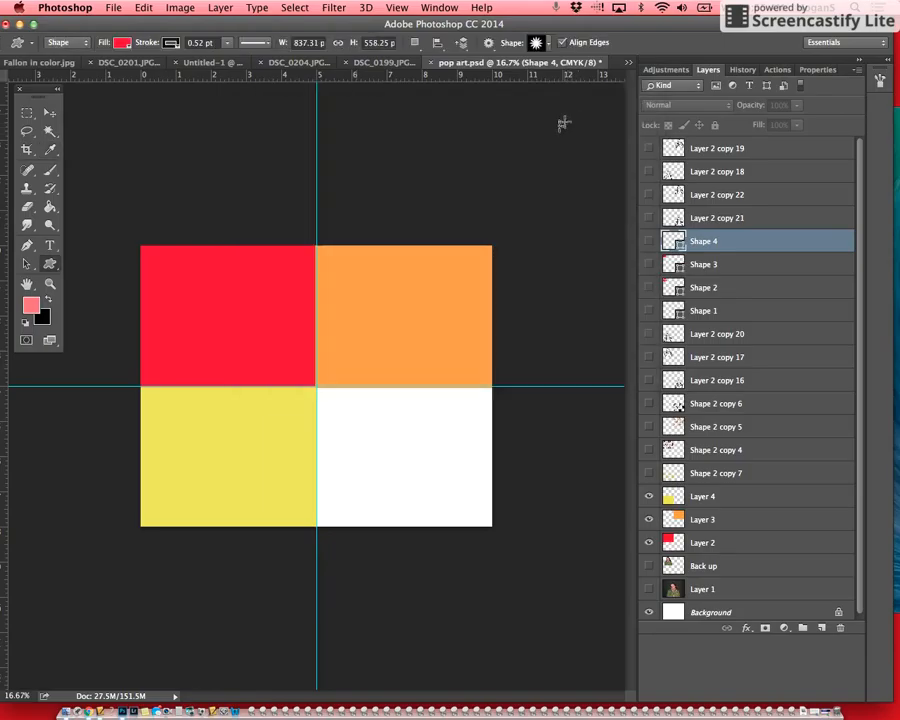
Set the fill of the Shape 4 flower to a custom light pink, hex f3a3a5
{"action": "left_click", "coordinate": [122, 43]}
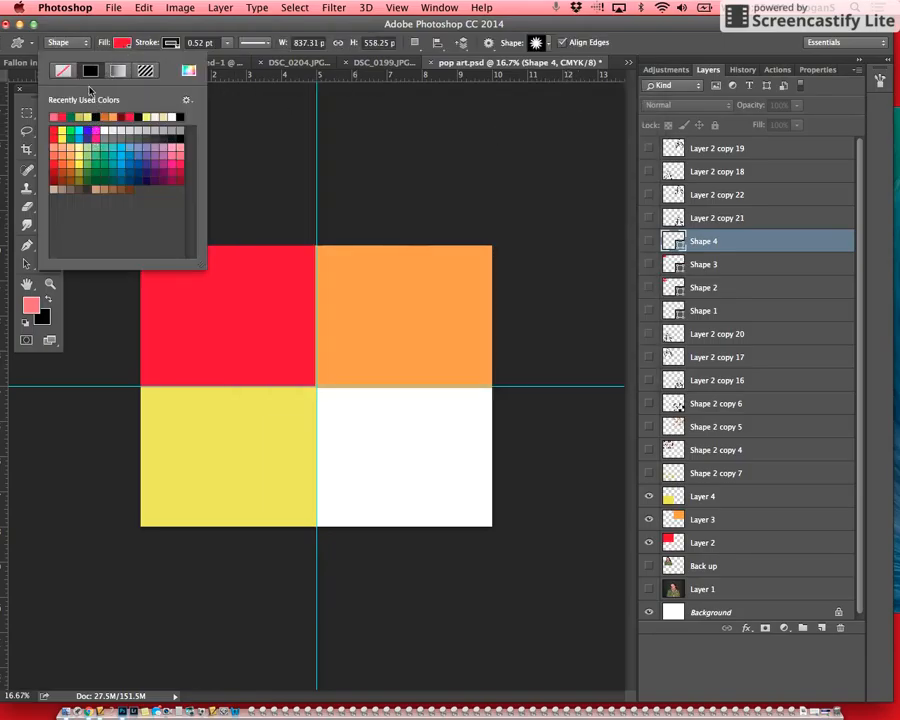
{"action": "left_click", "coordinate": [188, 70]}
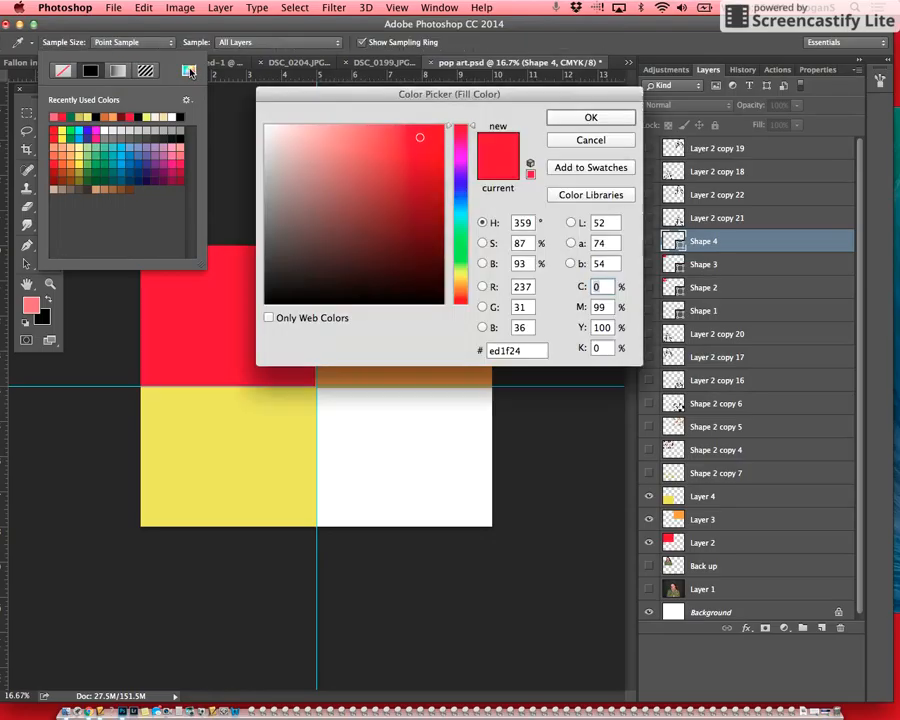
{"action": "left_click", "coordinate": [324, 134]}
{"action": "left_click", "coordinate": [591, 117]}
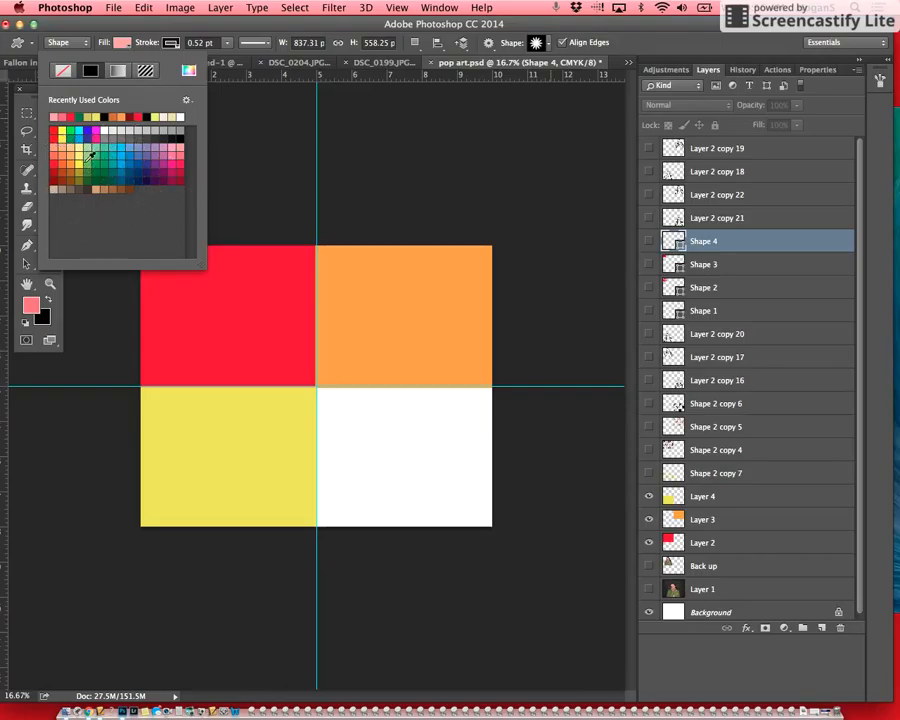
{"action": "left_click", "coordinate": [187, 73]}
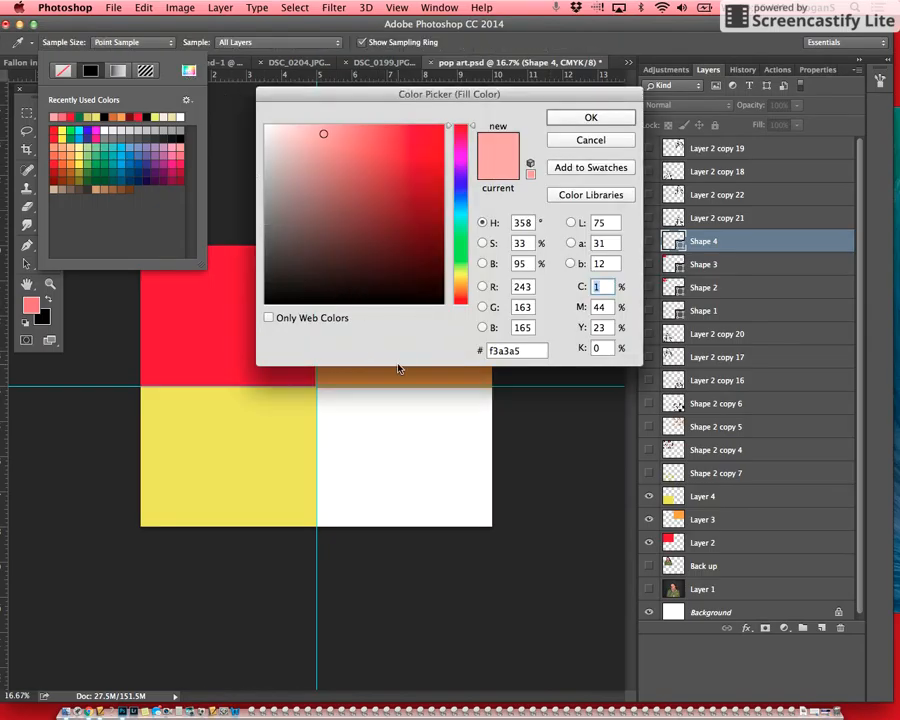
{"action": "left_click", "coordinate": [590, 118]}
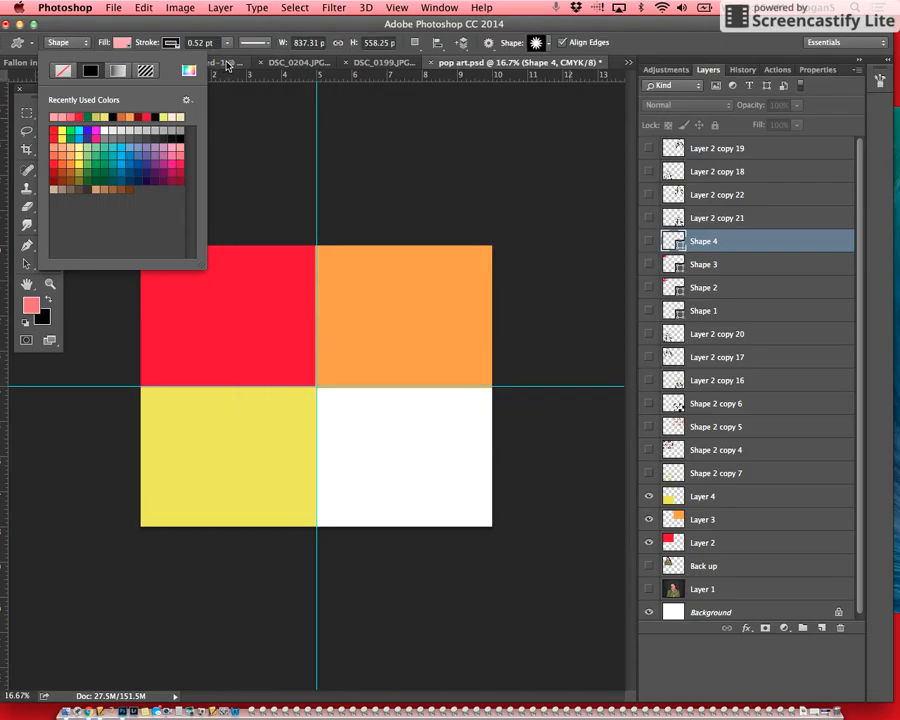
{"action": "left_click", "coordinate": [256, 180]}
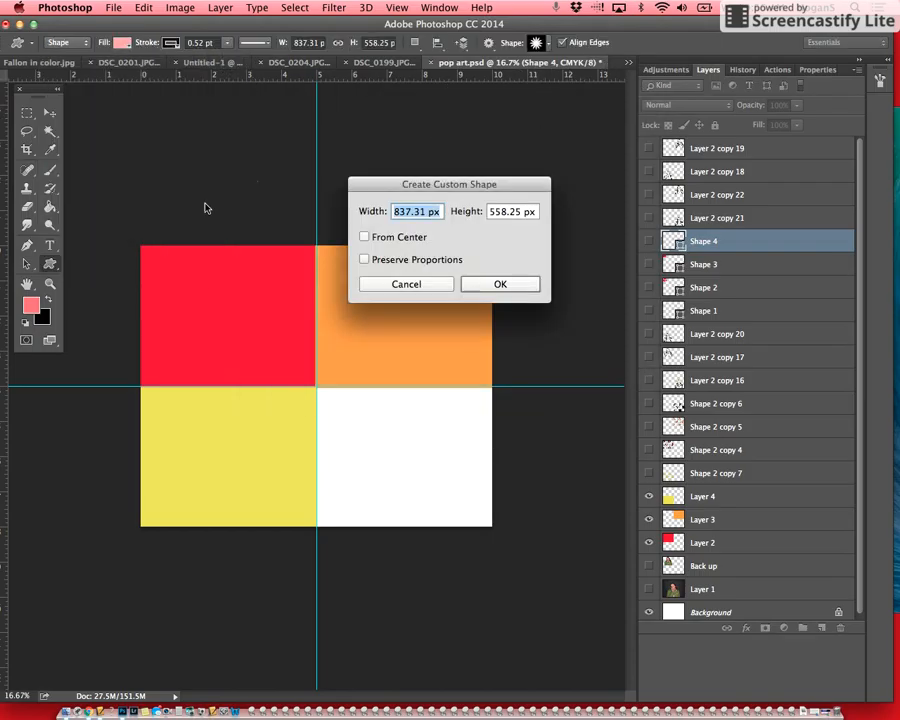
Draw a flower of about 491 × 448 px in the red quadrant's upper-left corner and a dotted round shape of about 304 × 310 px beside it
{"action": "left_click", "coordinate": [420, 284]}
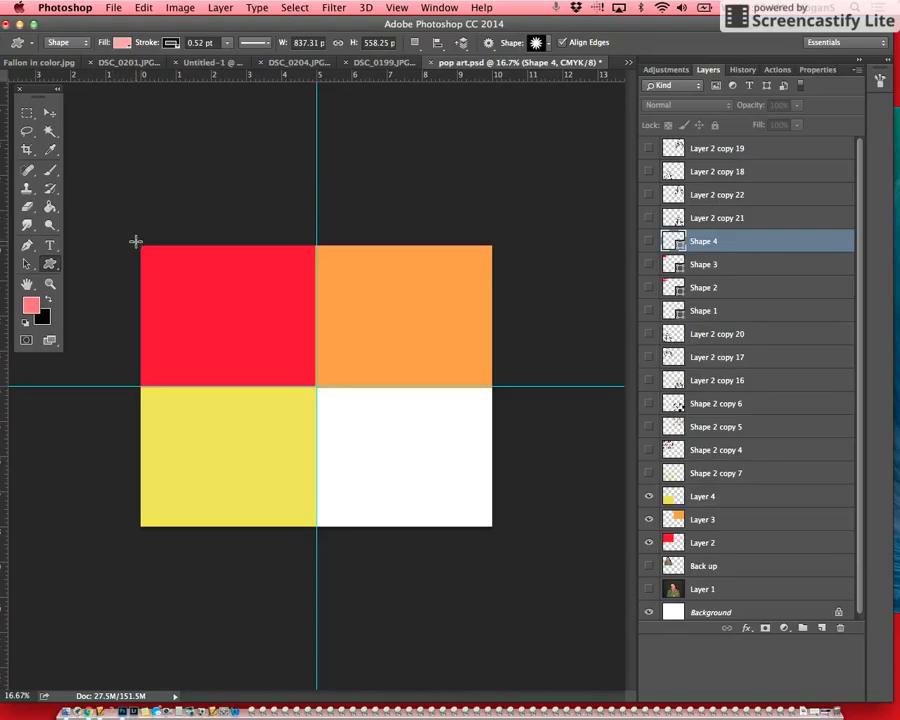
{"action": "left_click_drag", "start_coordinate": [145, 253], "coordinate": [193, 294]}
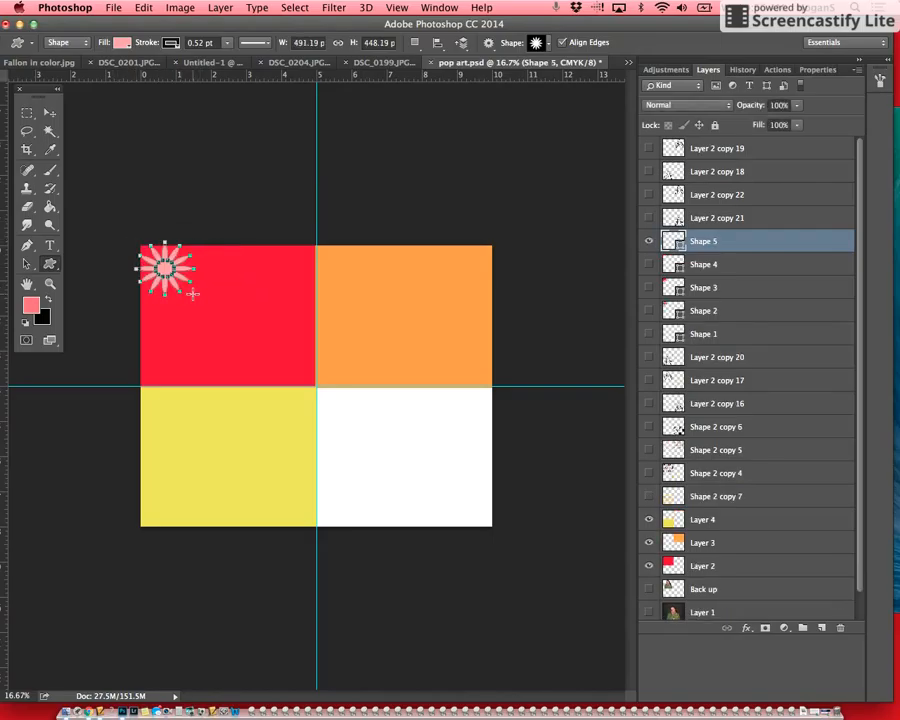
{"action": "left_click", "coordinate": [545, 43]}
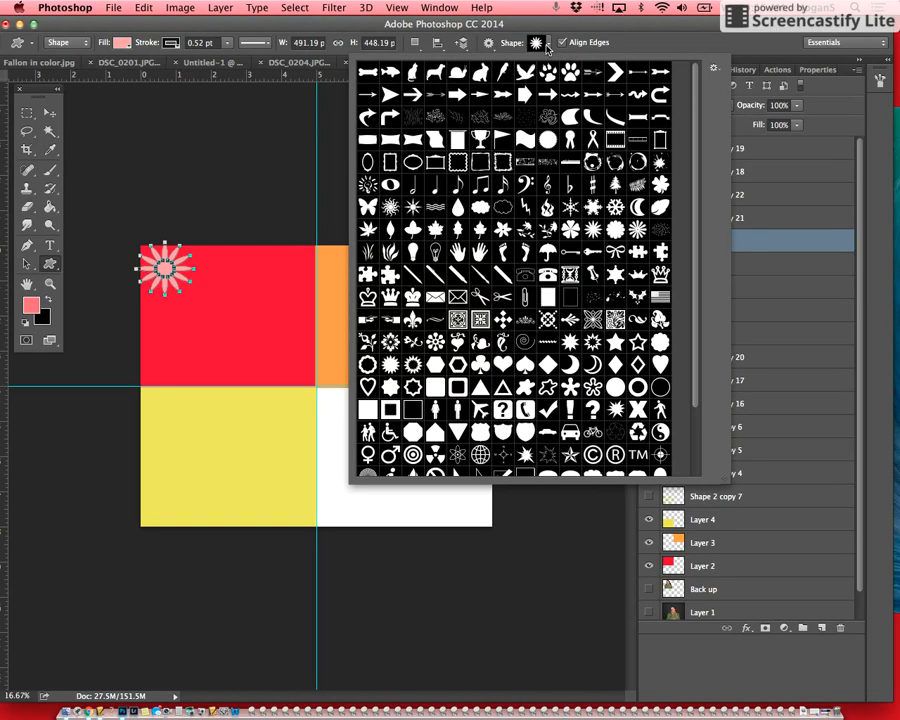
{"action": "left_click", "coordinate": [658, 230]}
{"action": "left_click", "coordinate": [205, 244]}
{"action": "left_click_drag", "start_coordinate": [205, 245], "coordinate": [241, 283]}
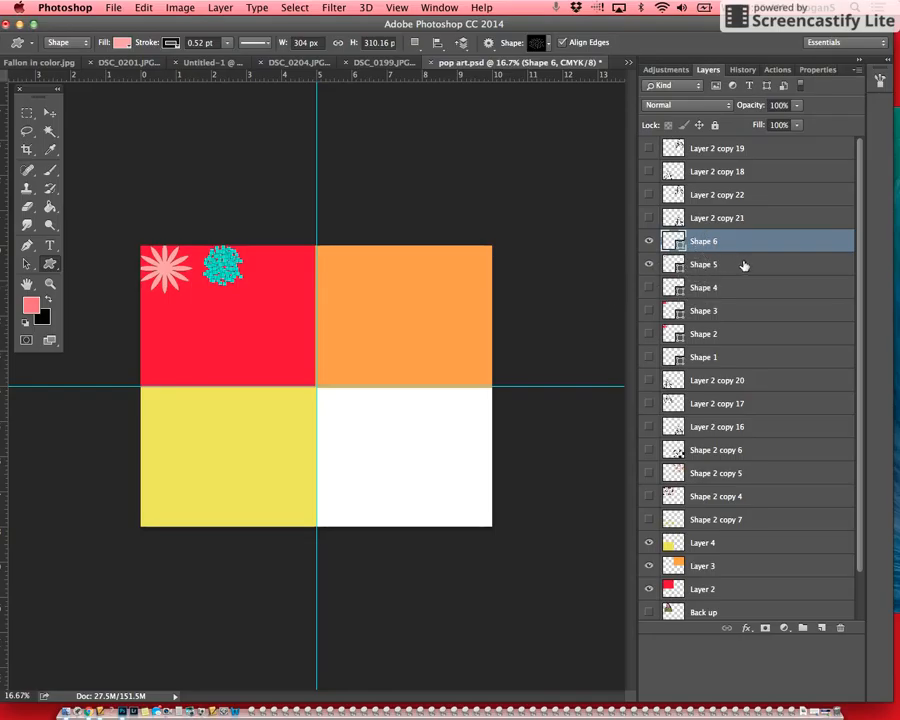
Duplicate the Shape 5 flower and place the copy on the other side of the dotted shape, in line with the original flower
{"action": "left_click", "coordinate": [744, 264]}
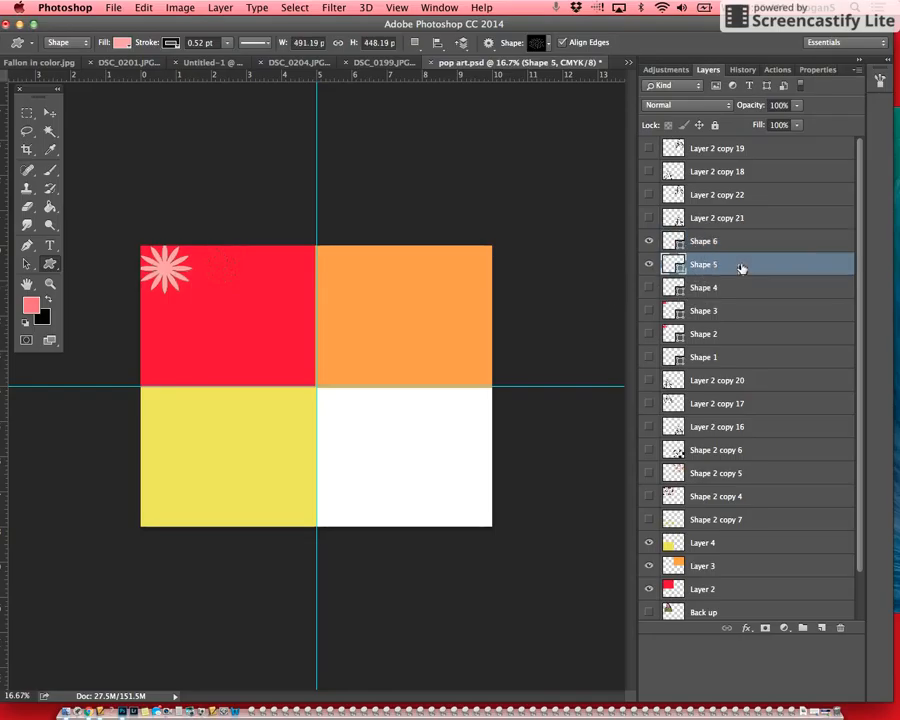
{"action": "left_click", "coordinate": [650, 264]}
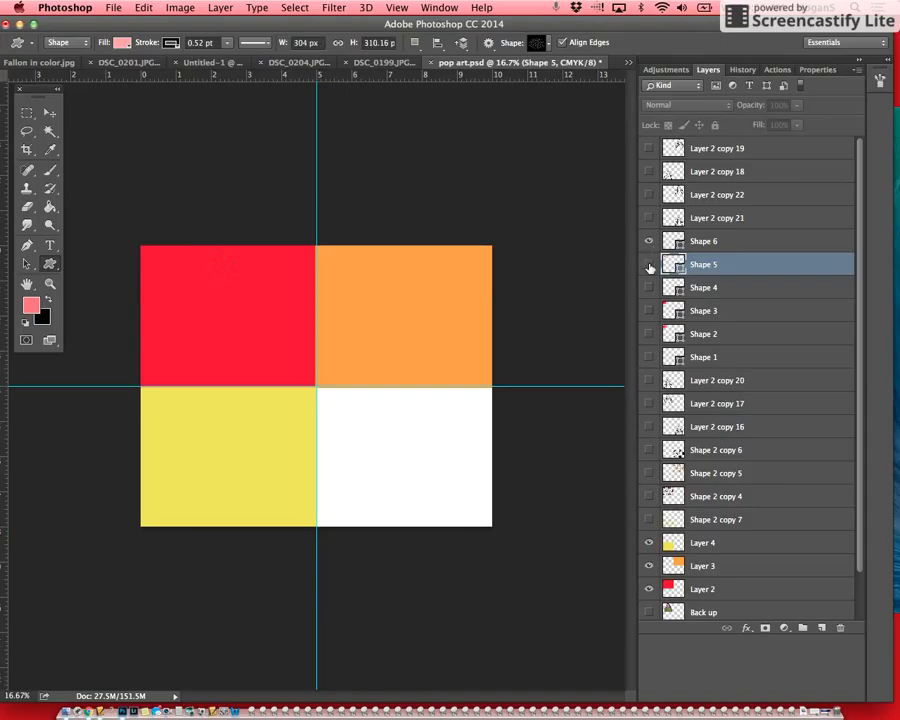
{"action": "left_click", "coordinate": [650, 265]}
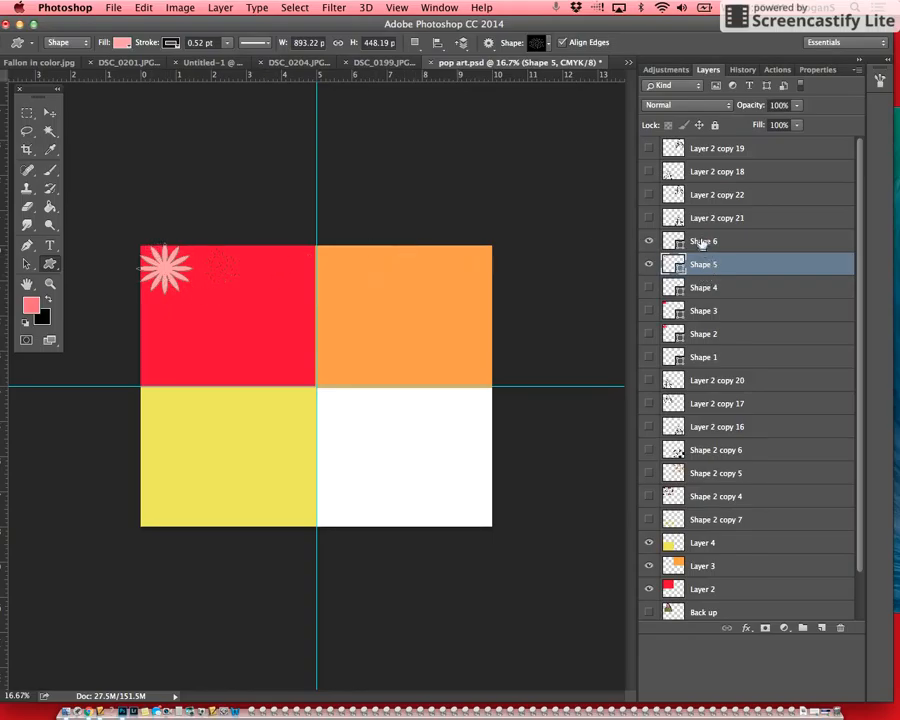
{"action": "left_click", "coordinate": [649, 264]}
{"action": "left_click", "coordinate": [649, 264]}
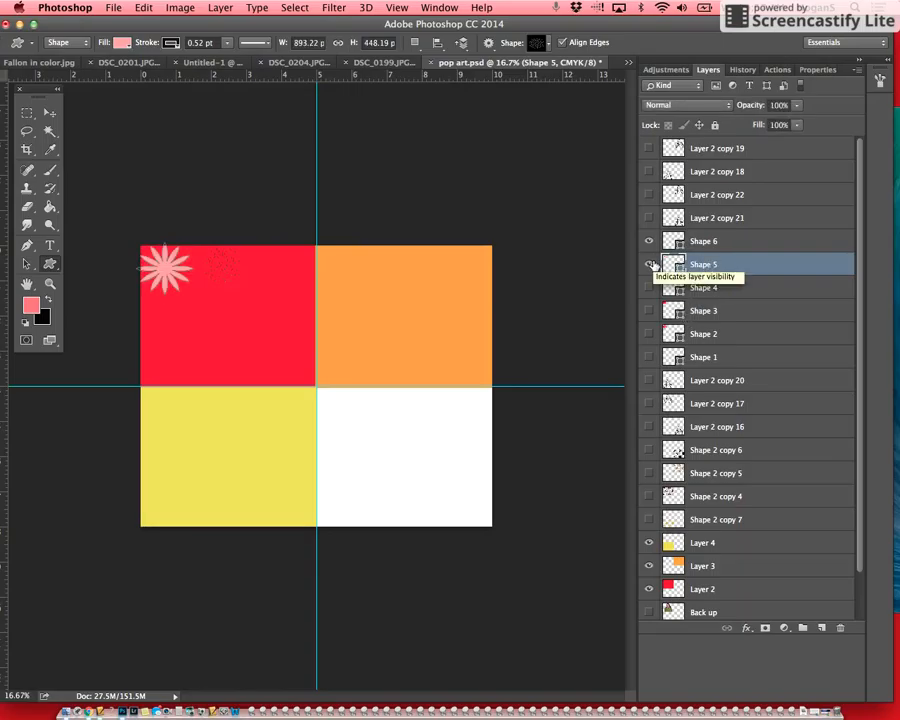
{"action": "key", "text": "super+j"}
{"action": "left_click", "coordinate": [52, 116]}
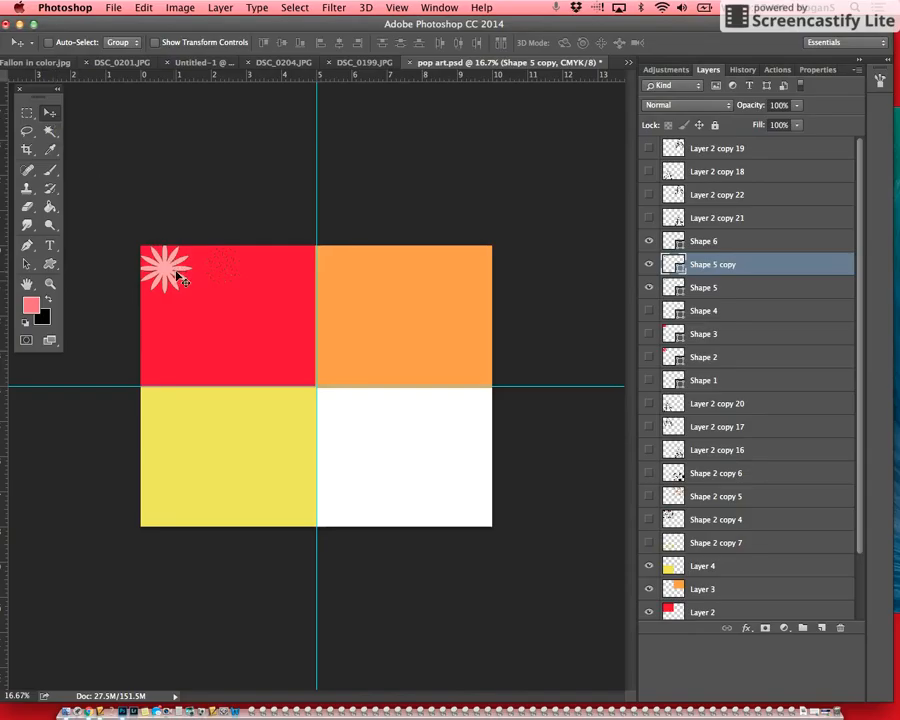
{"action": "left_click_drag", "start_coordinate": [163, 263], "coordinate": [271, 259]}
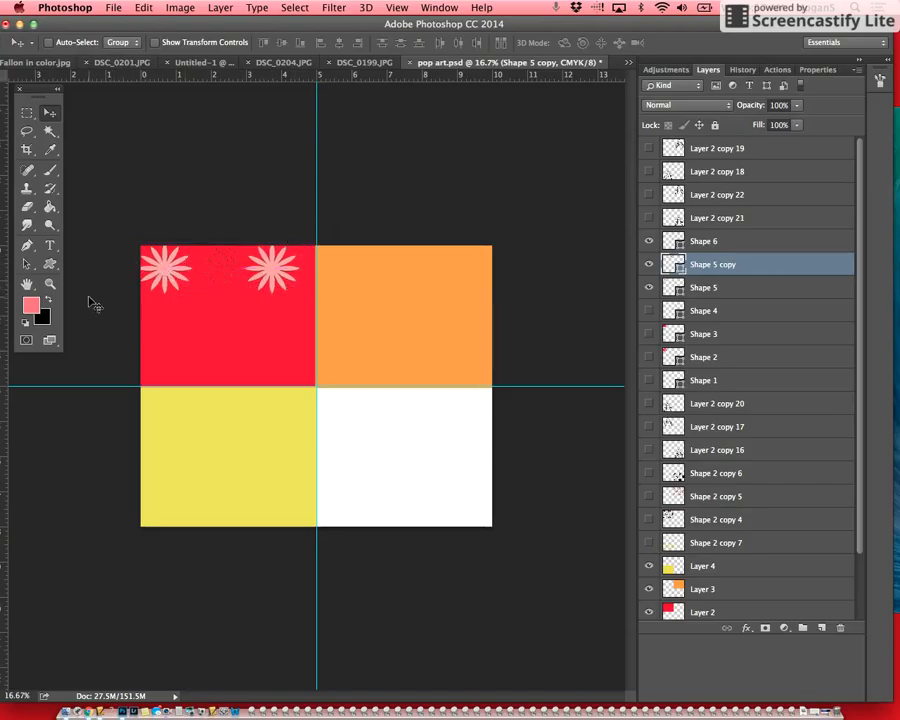
Duplicate the Shape 6 dotted shape and place the copy in the same row, on the border between the red and orange quadrants
{"action": "left_click", "coordinate": [228, 262], "text": "super"}
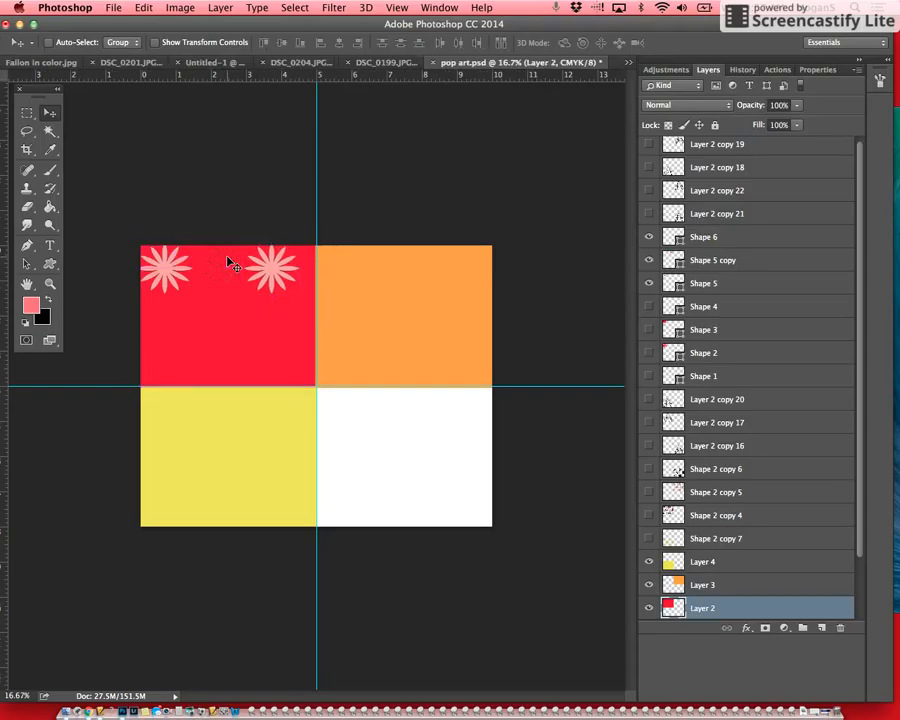
{"action": "scroll", "coordinate": [723, 343], "scroll_direction": "up", "scroll_amount": 1}
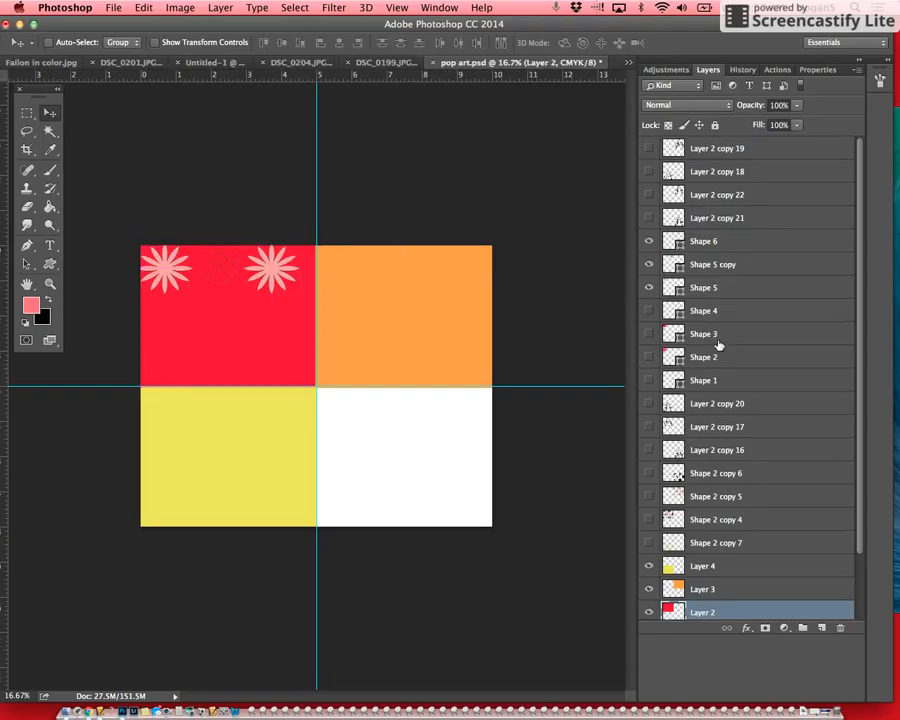
{"action": "left_click", "coordinate": [650, 264]}
{"action": "left_click", "coordinate": [650, 242]}
{"action": "left_click", "coordinate": [728, 245]}
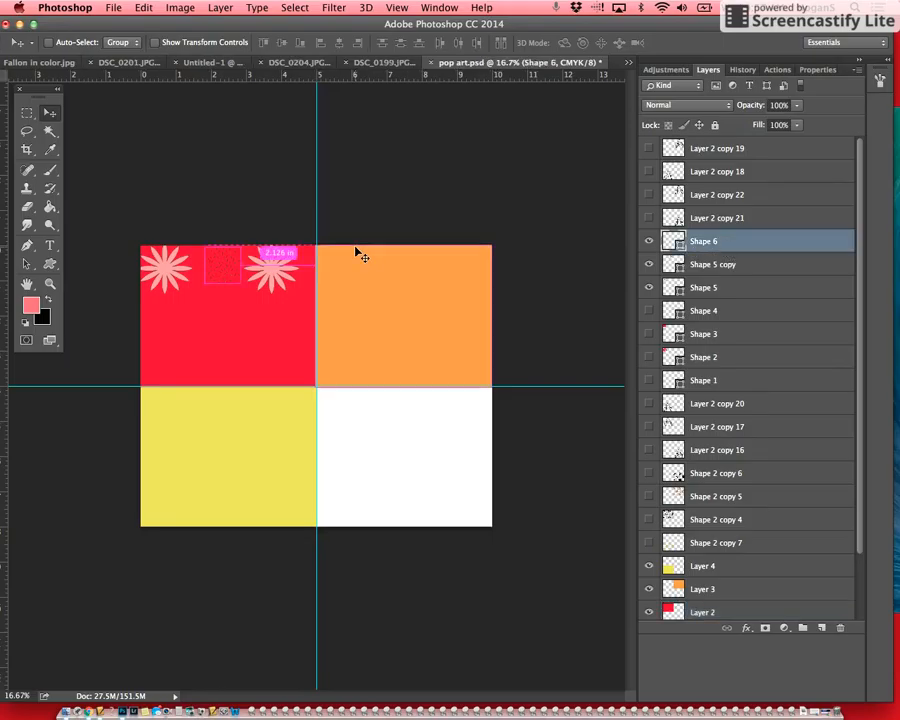
{"action": "key", "text": "super+j"}
{"action": "left_click_drag", "start_coordinate": [222, 270], "coordinate": [318, 266]}
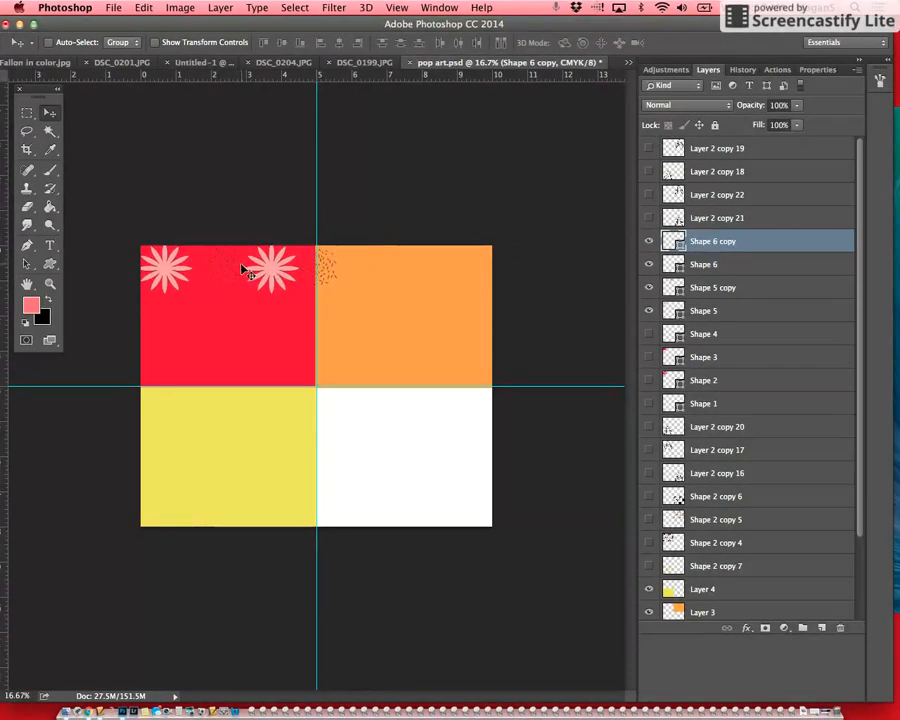
Shift the Shape 5 flower slightly left so the canvas edge cuts off part of it
{"action": "left_click", "coordinate": [708, 311]}
{"action": "left_click_drag", "start_coordinate": [172, 262], "coordinate": [159, 263]}
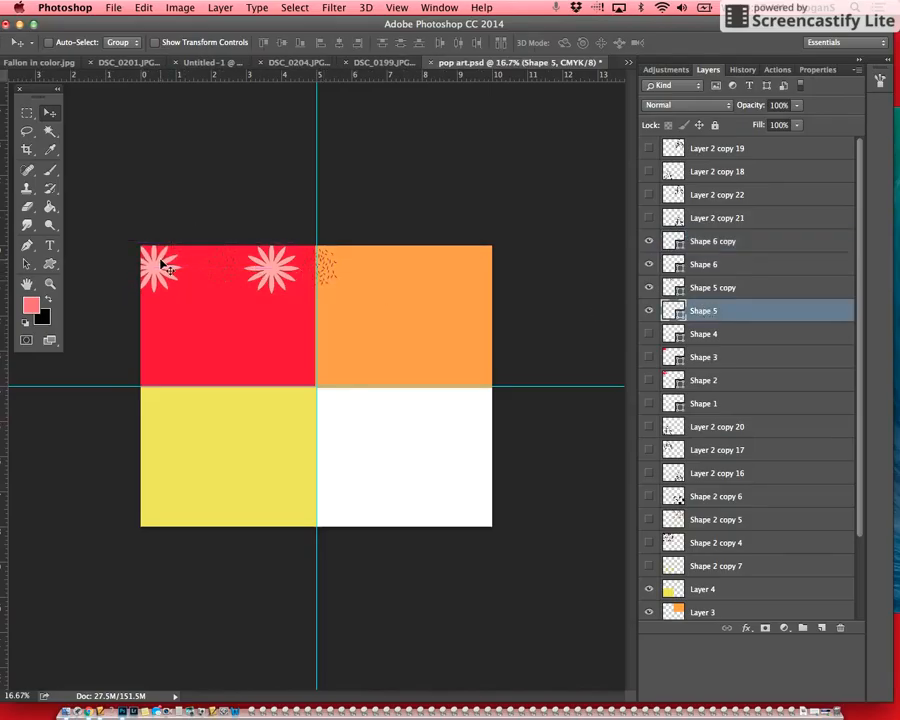
{"action": "left_click", "coordinate": [222, 268]}
{"action": "left_click_drag", "start_coordinate": [217, 265], "coordinate": [203, 271]}
{"action": "key", "text": "super+z"}
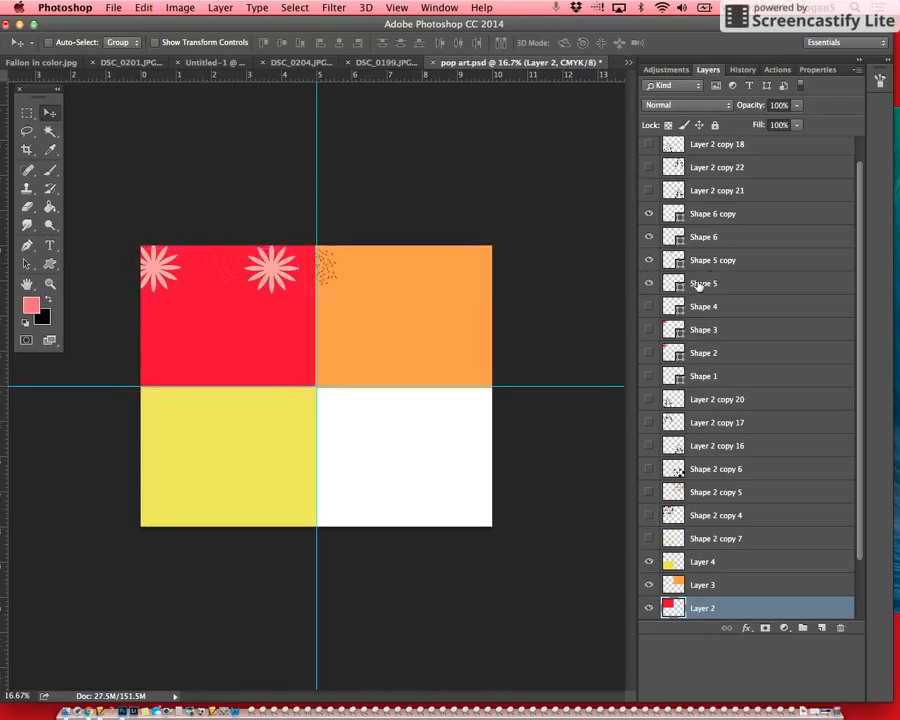
Identify the Shape 6 dotted shape by toggling layer visibility and shift it slightly left, closer to the first flower
{"action": "left_click", "coordinate": [697, 285]}
{"action": "left_click", "coordinate": [686, 260]}
{"action": "left_click", "coordinate": [648, 260]}
{"action": "left_click", "coordinate": [648, 260]}
{"action": "left_click", "coordinate": [648, 283]}
{"action": "left_click", "coordinate": [648, 283]}
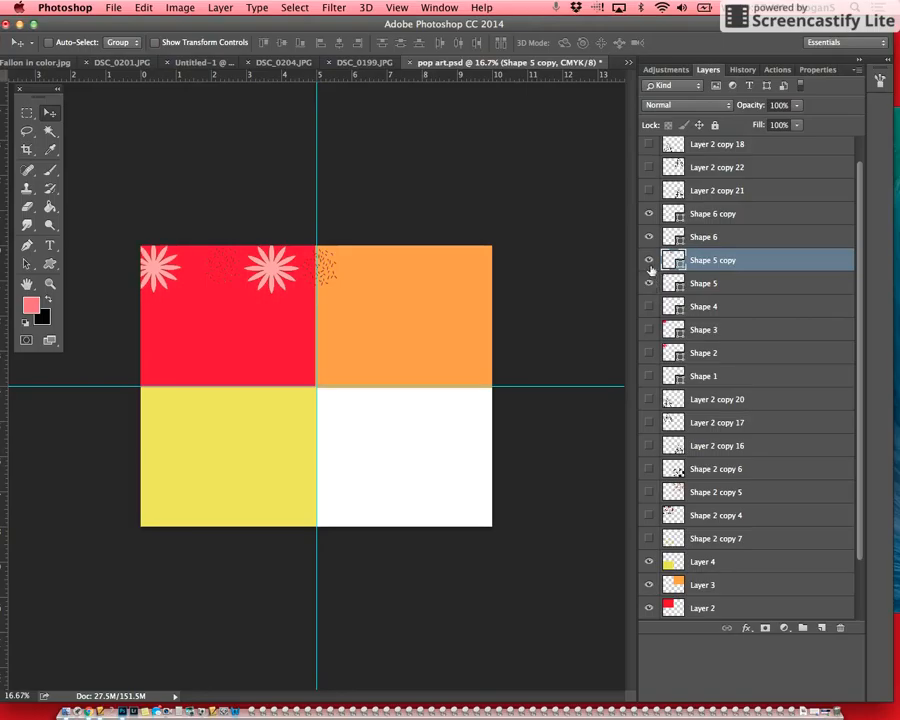
{"action": "left_click", "coordinate": [713, 239]}
{"action": "left_click", "coordinate": [648, 237]}
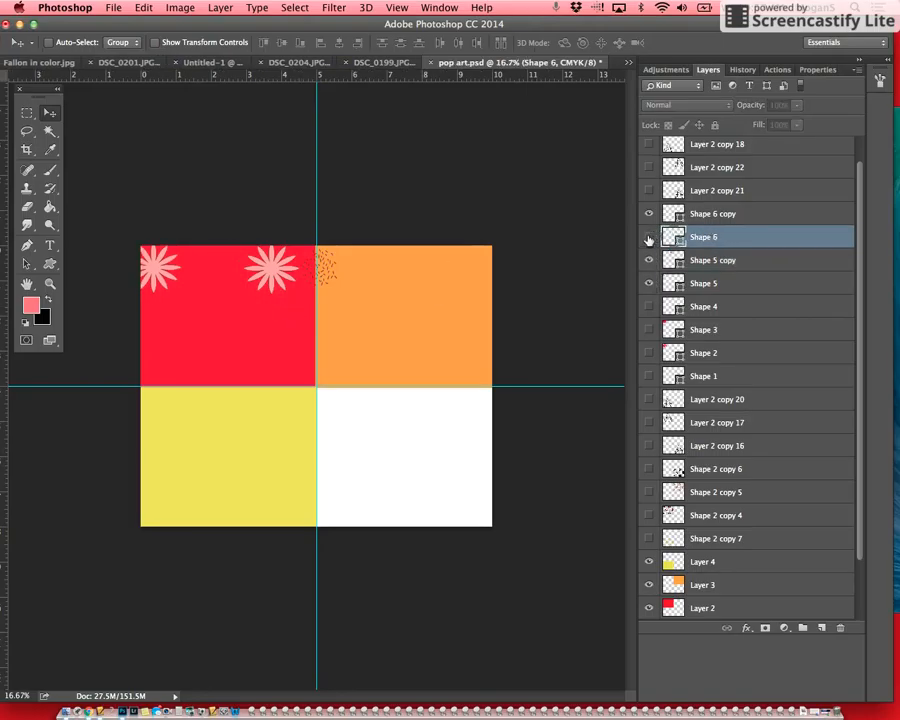
{"action": "left_click_drag", "start_coordinate": [255, 288], "coordinate": [210, 276]}
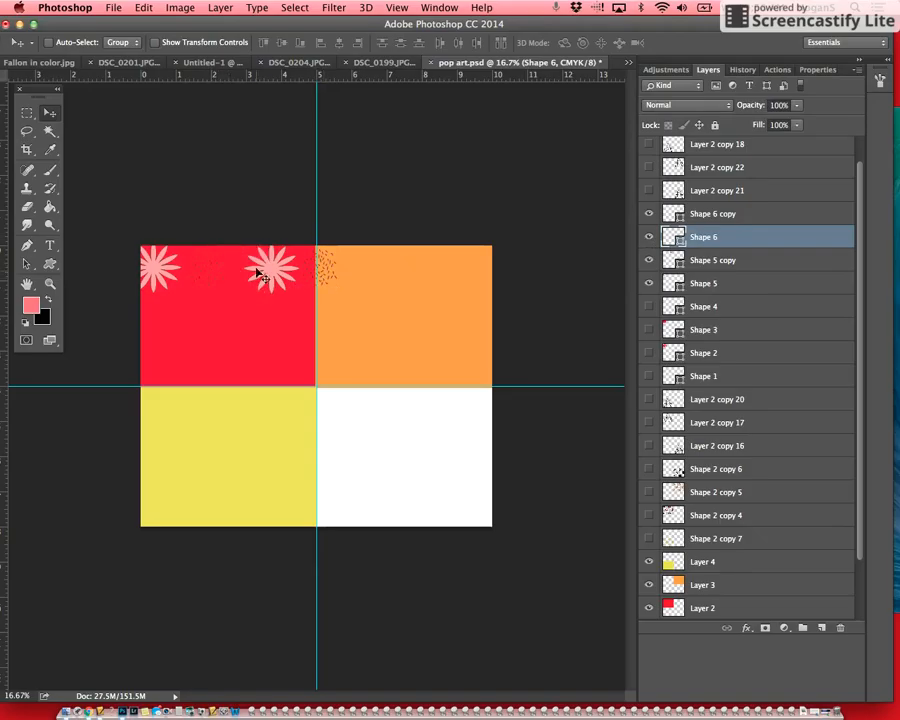
Shift the Shape 5 copy flower slightly left, closer to the Shape 6 dotted shape
{"action": "left_click", "coordinate": [668, 215]}
{"action": "left_click", "coordinate": [649, 215]}
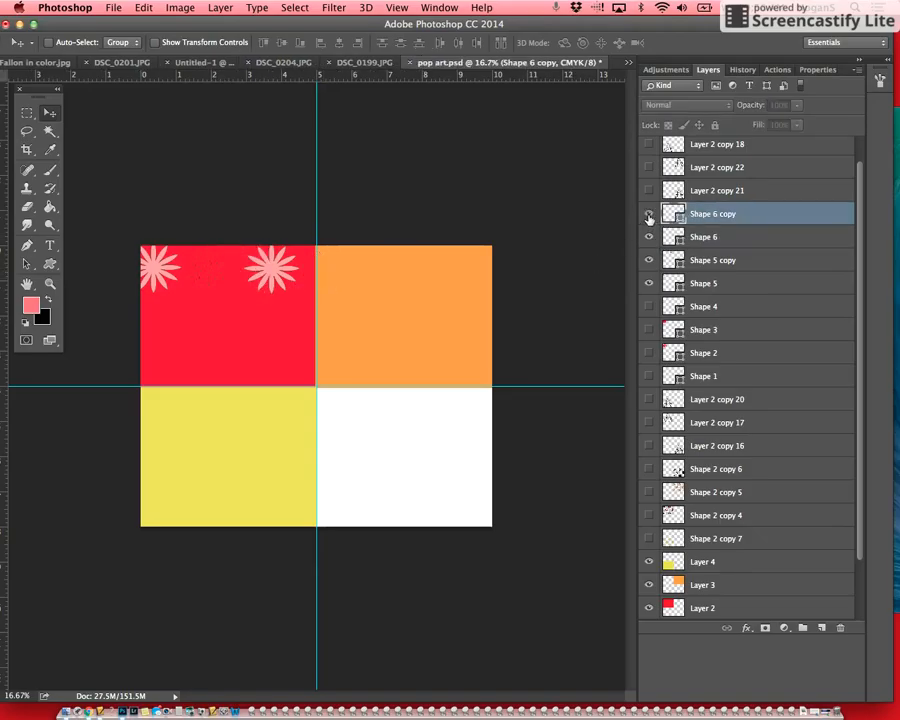
{"action": "left_click", "coordinate": [649, 214]}
{"action": "left_click", "coordinate": [649, 284]}
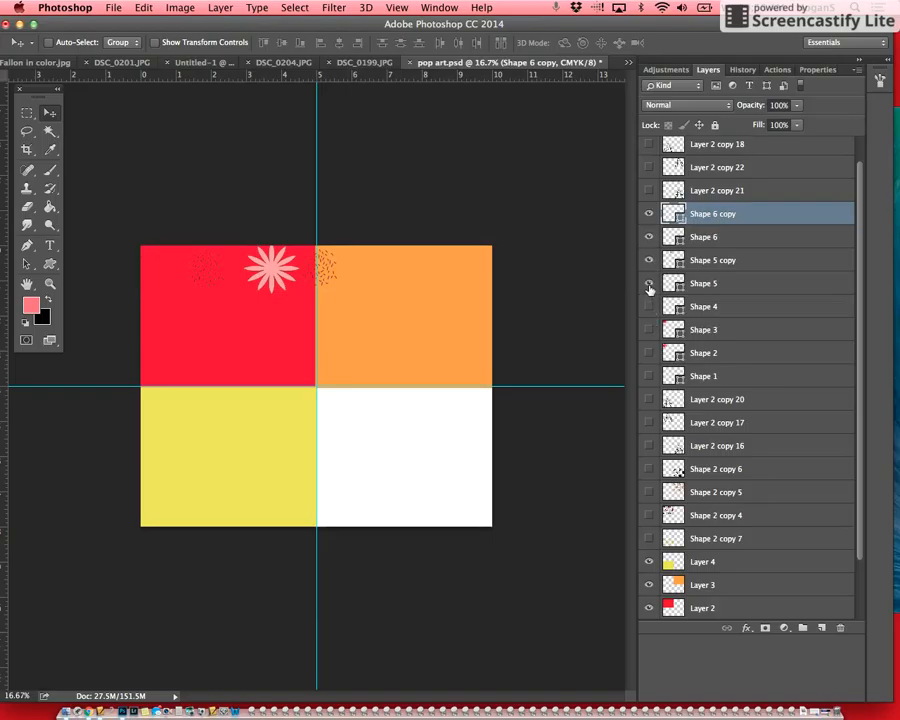
{"action": "left_click", "coordinate": [649, 285]}
{"action": "left_click", "coordinate": [265, 277], "text": "super"}
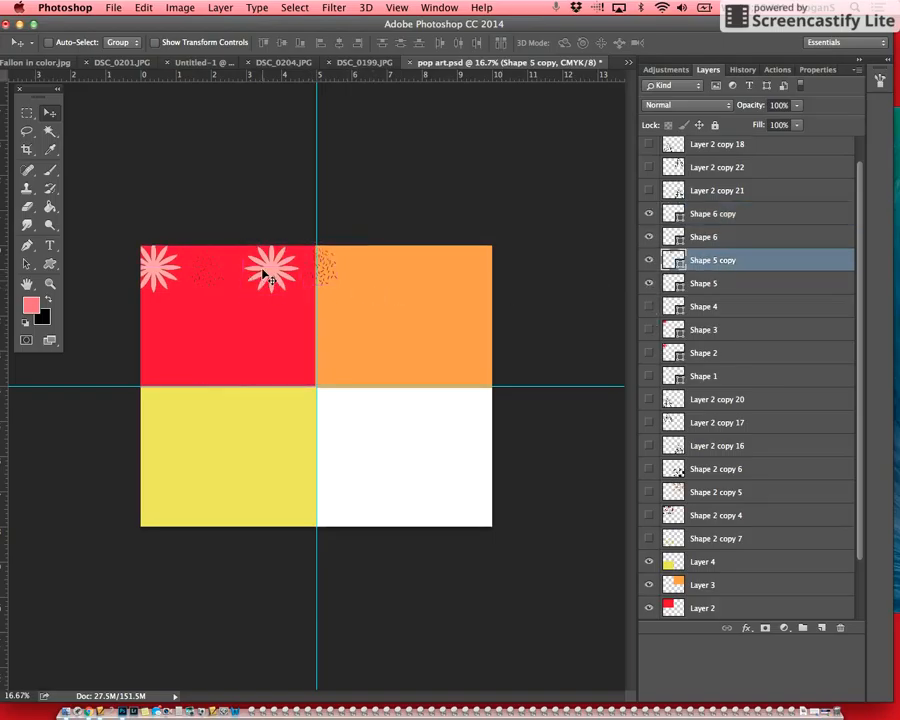
{"action": "left_click_drag", "start_coordinate": [265, 277], "coordinate": [251, 270]}
Shift the Shape 6 copy dotted shape slightly left, closer to the second flower, keeping it visible
{"action": "left_click", "coordinate": [712, 239]}
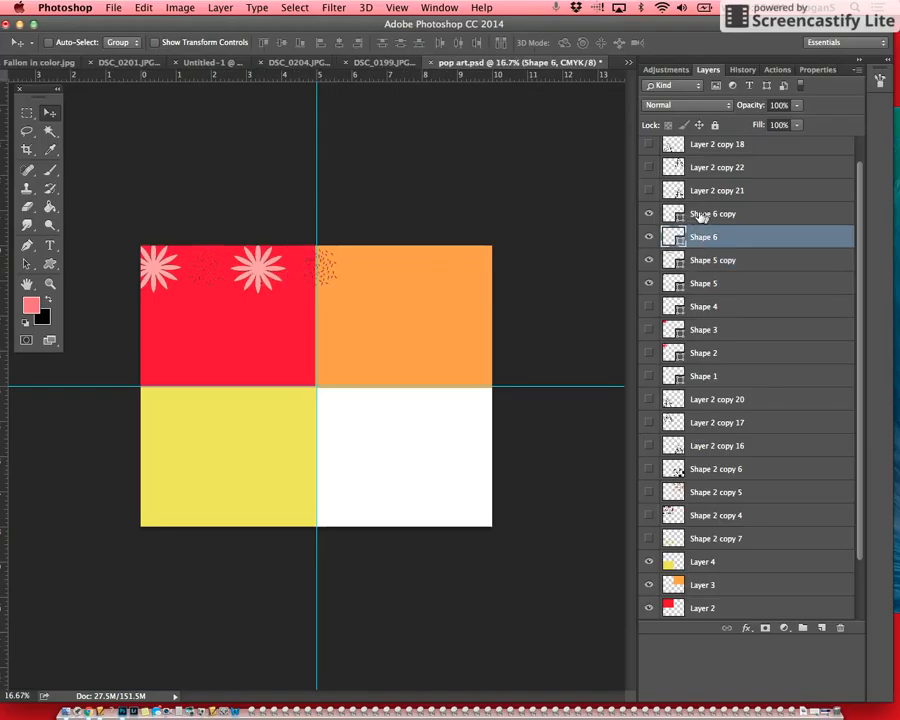
{"action": "left_click", "coordinate": [699, 215]}
{"action": "left_click", "coordinate": [648, 214]}
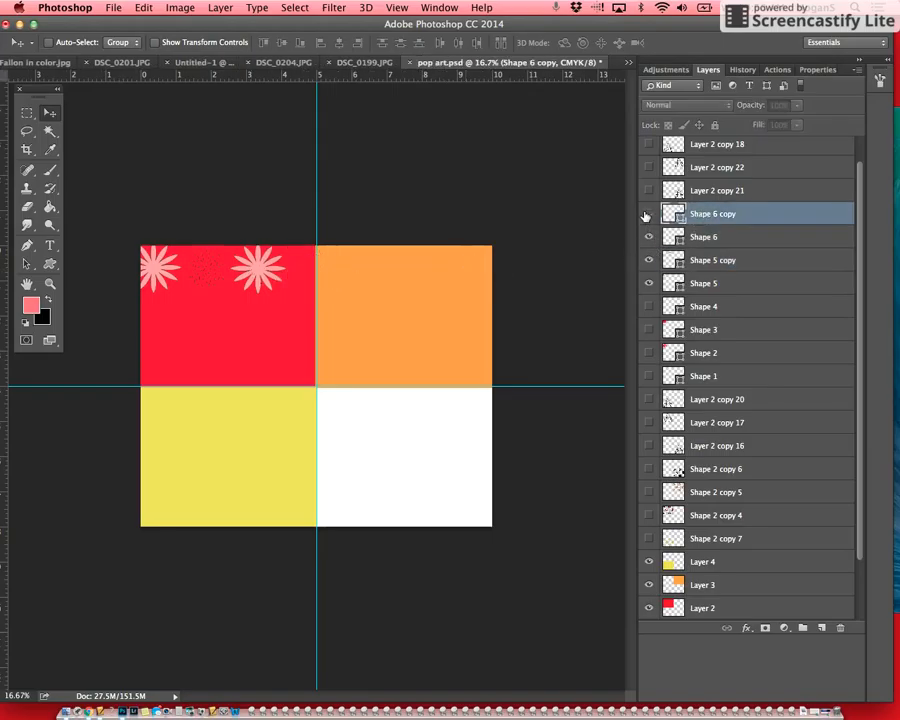
{"action": "left_click_drag", "start_coordinate": [330, 275], "coordinate": [315, 268]}
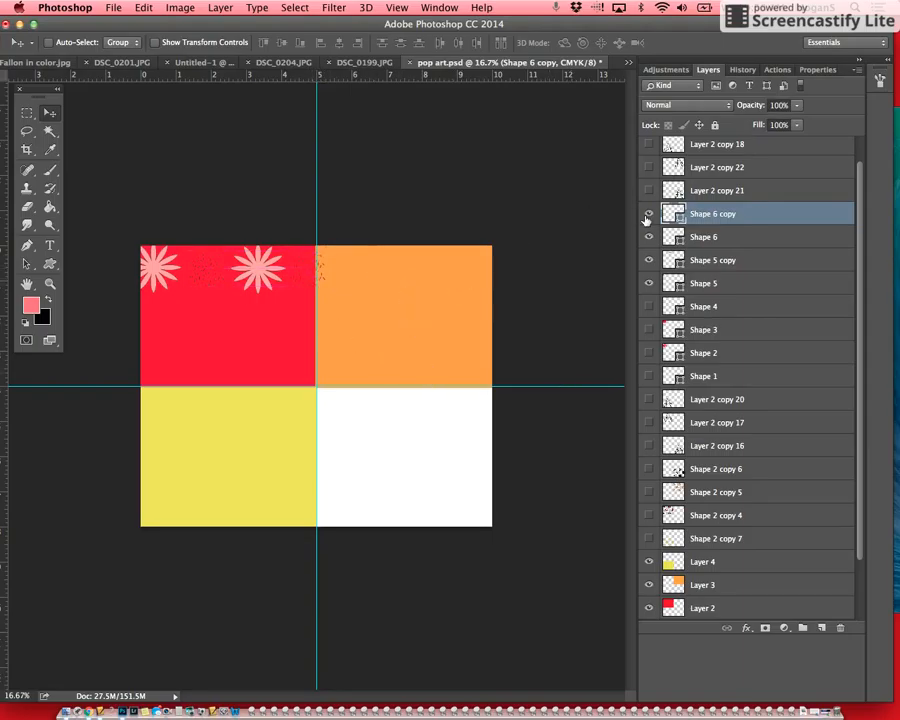
Merge the Shape 5, Shape 5 copy, Shape 6 and Shape 6 copy layers into one row and check it by toggling its visibility
{"action": "left_click", "coordinate": [697, 287], "text": "shift"}
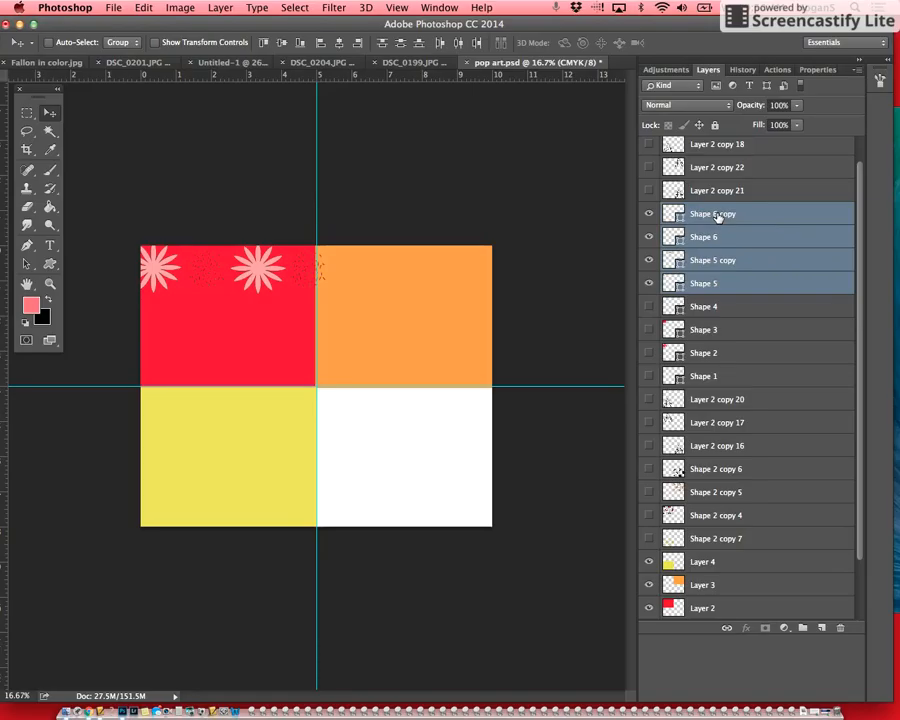
{"action": "key", "text": "super+e"}
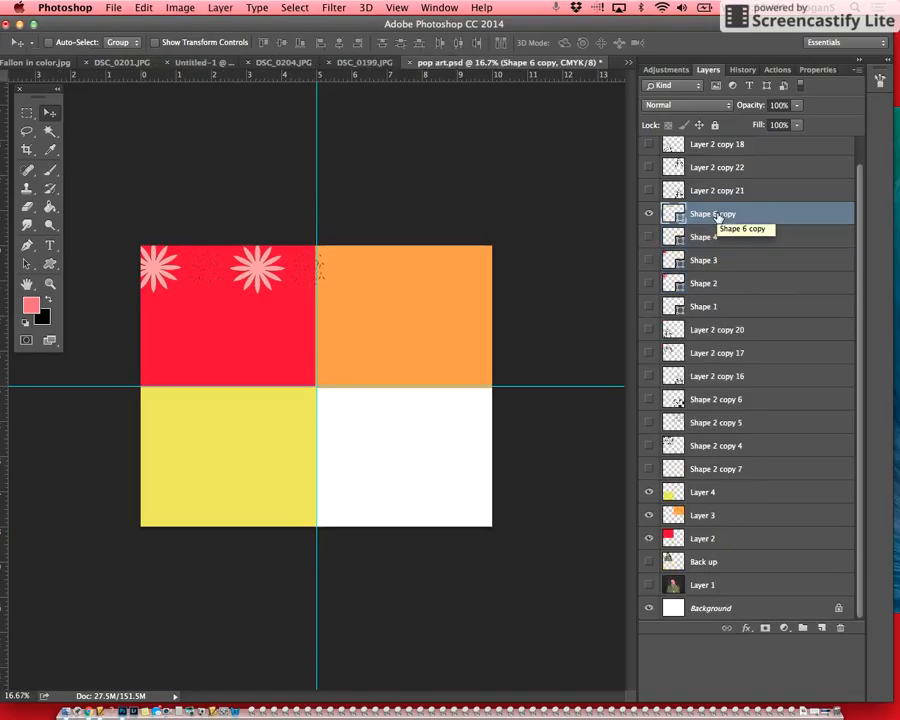
{"action": "left_click", "coordinate": [650, 214]}
{"action": "left_click", "coordinate": [650, 214]}
{"action": "left_click", "coordinate": [650, 214]}
{"action": "left_click", "coordinate": [650, 214]}
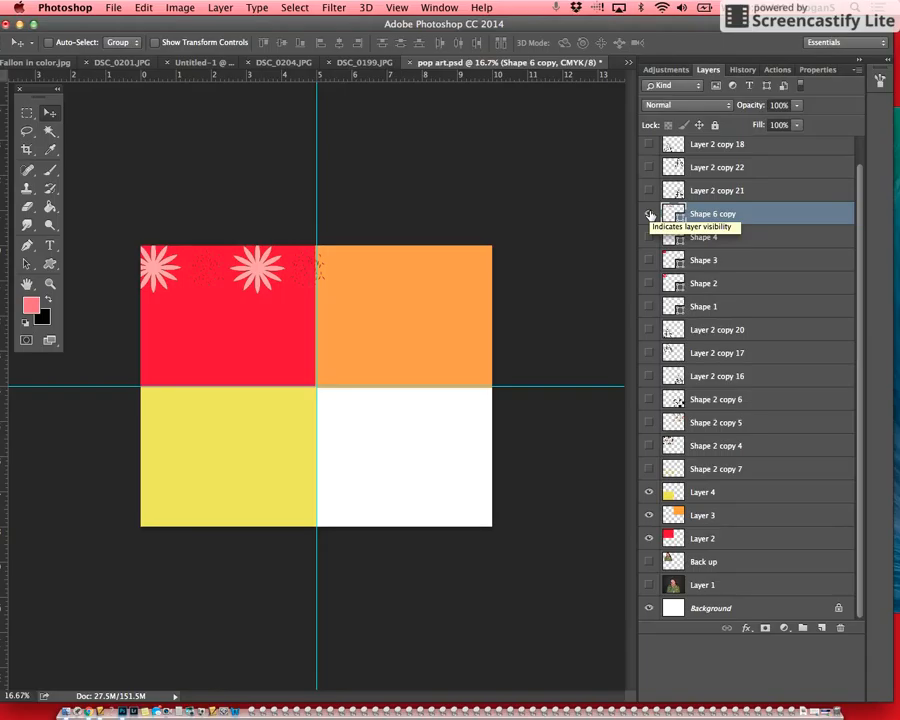
Duplicate the merged row twice, placing one copy staggered below the first row and the other beside it across the orange quadrant
{"action": "key", "text": "super+j"}
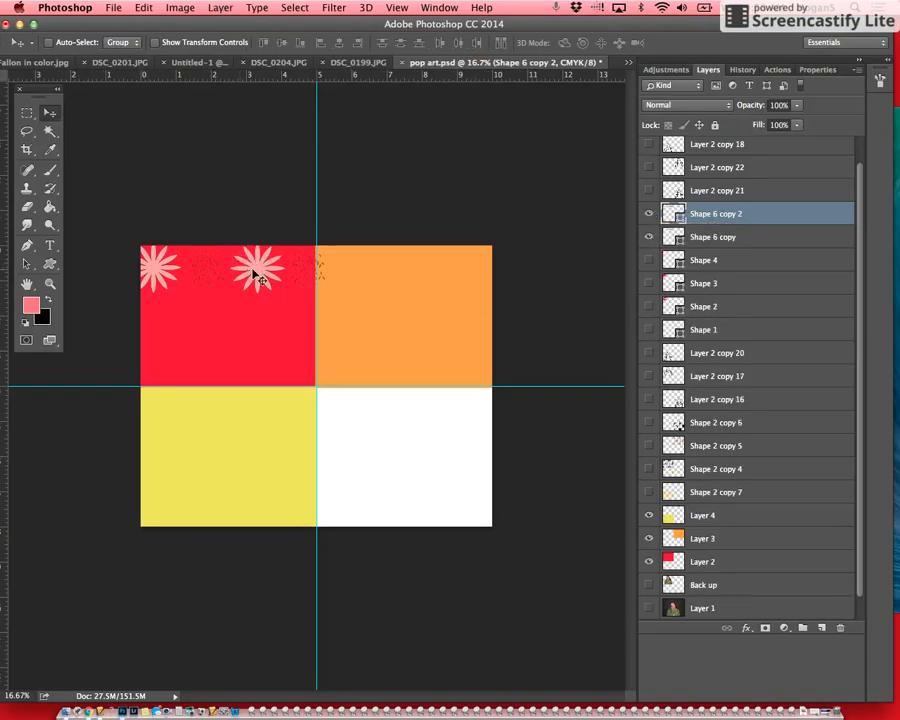
{"action": "left_click_drag", "start_coordinate": [254, 280], "coordinate": [203, 318]}
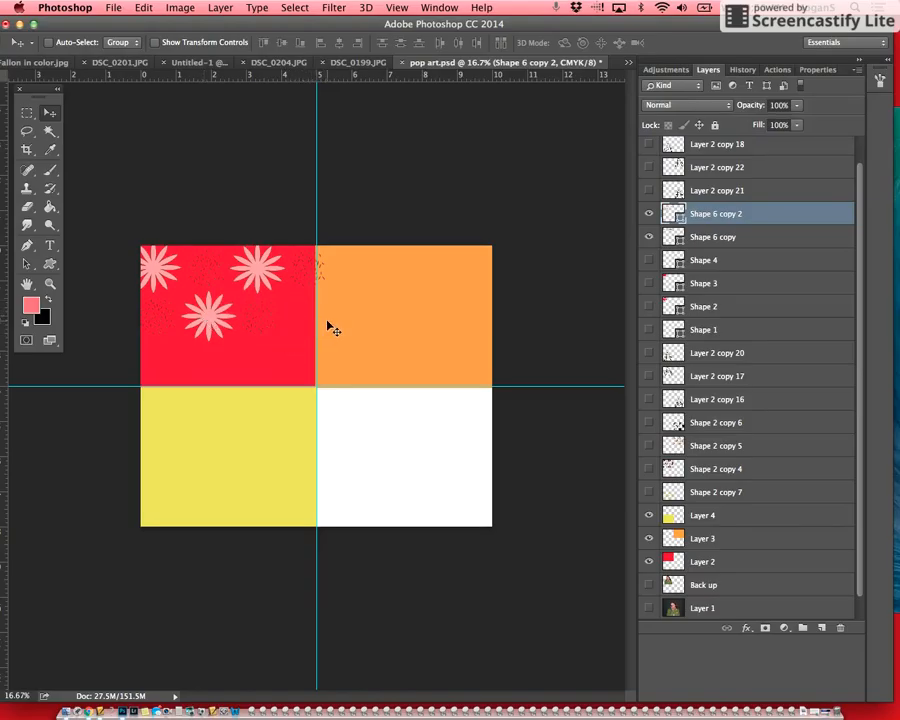
{"action": "key", "text": "super+j"}
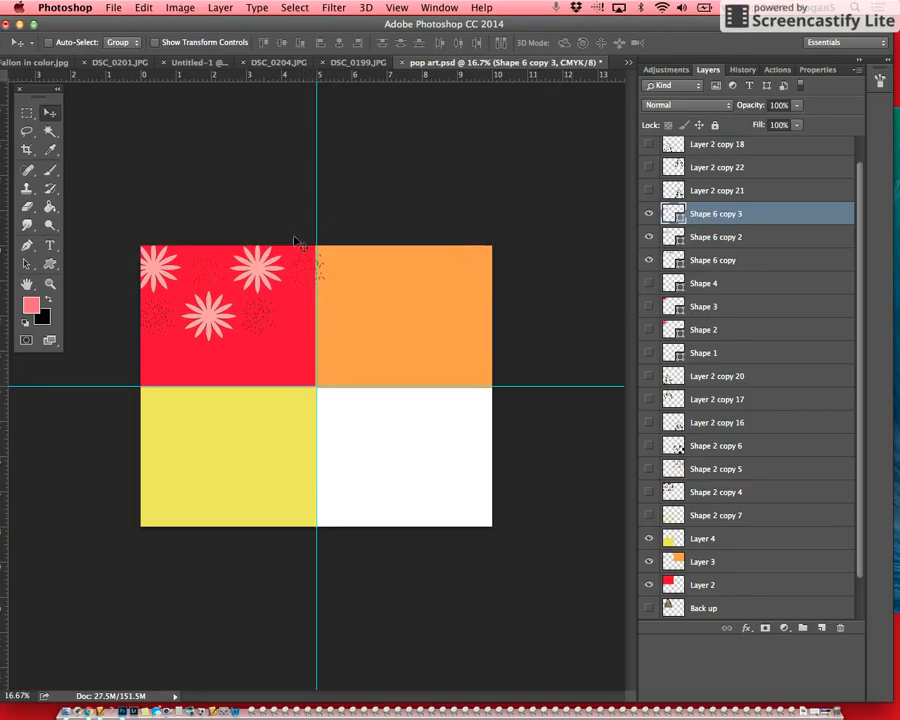
{"action": "left_click_drag", "start_coordinate": [206, 320], "coordinate": [409, 326]}
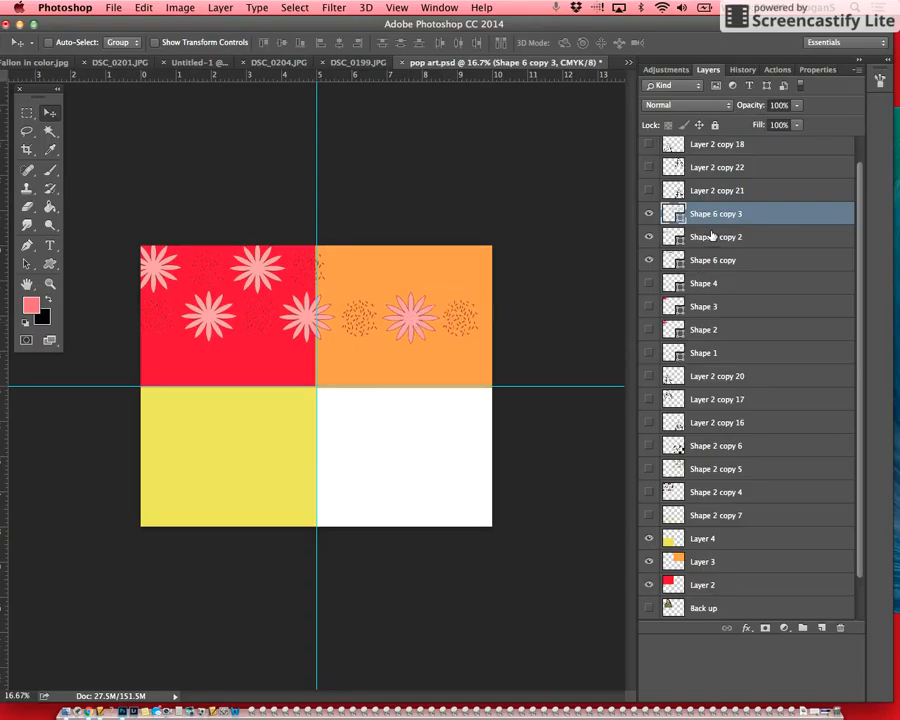
Merge the Shape 6 copy 2 and Shape 6 copy 3 layers into a single second row
{"action": "left_click", "coordinate": [650, 214]}
{"action": "left_click", "coordinate": [650, 214]}
{"action": "left_click", "coordinate": [697, 237], "text": "shift"}
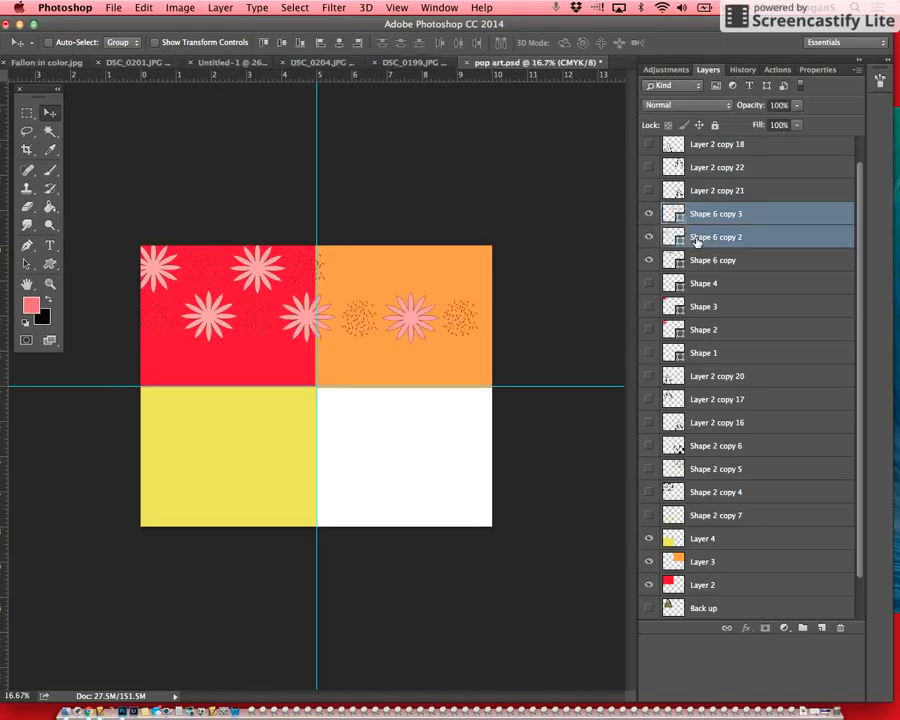
{"action": "key", "text": "super+e"}
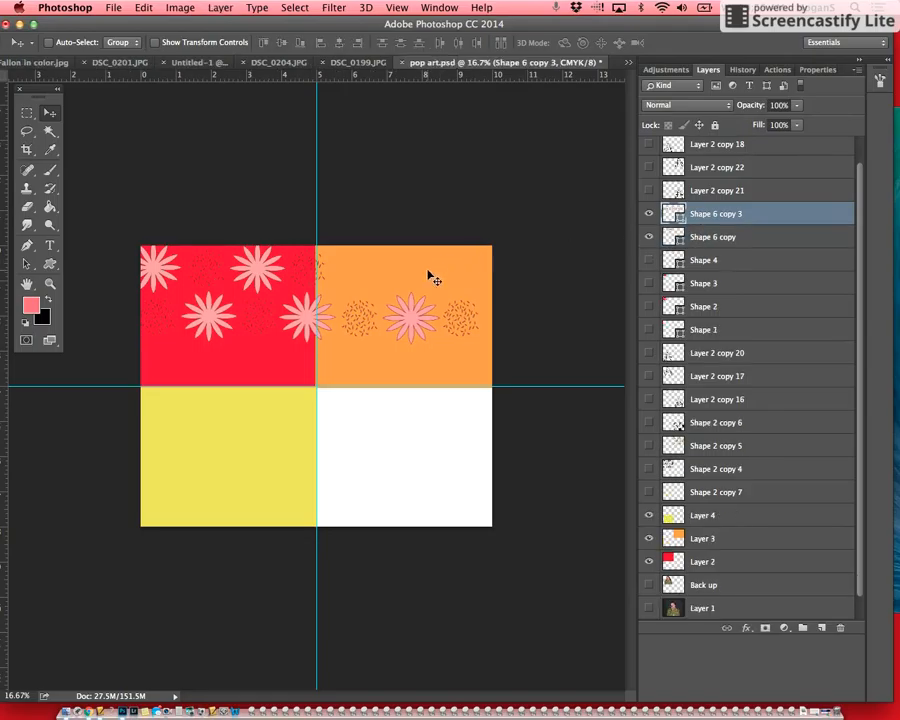
Duplicate the pattern row as a staggered third row across the red quadrant, and merge it with the Shape 6 copy 3 and Shape 6 copy layers
{"action": "key", "text": "super+j"}
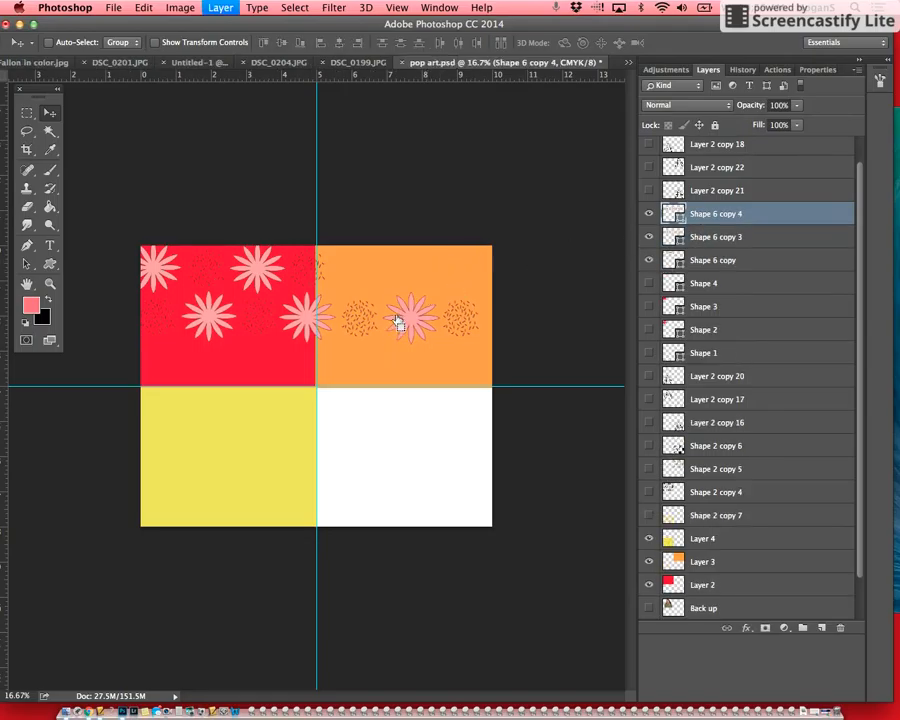
{"action": "left_click_drag", "start_coordinate": [400, 376], "coordinate": [251, 366]}
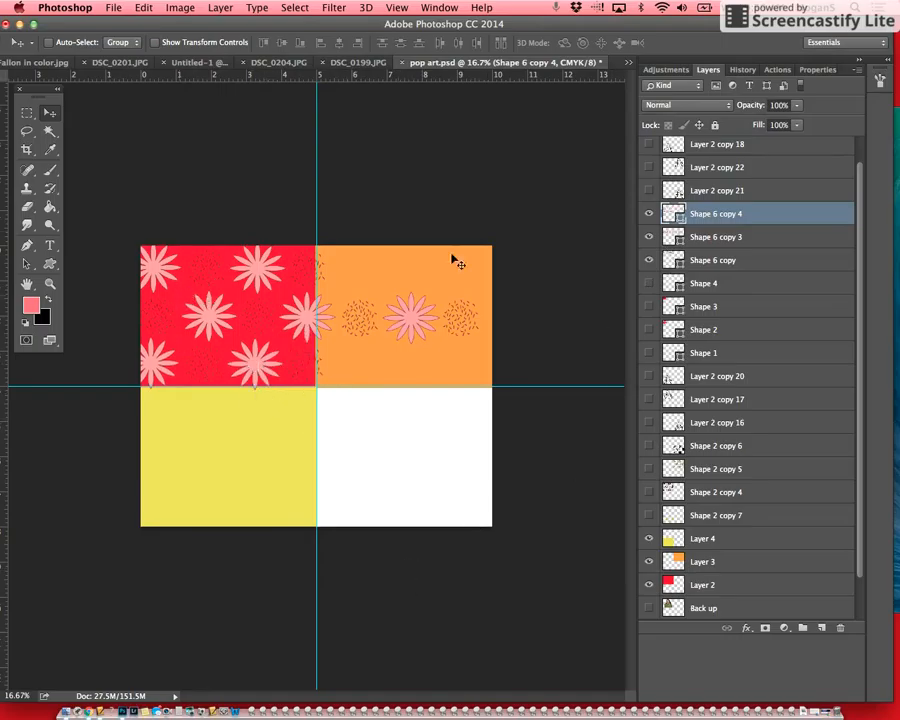
{"action": "left_click", "coordinate": [711, 261], "text": "shift"}
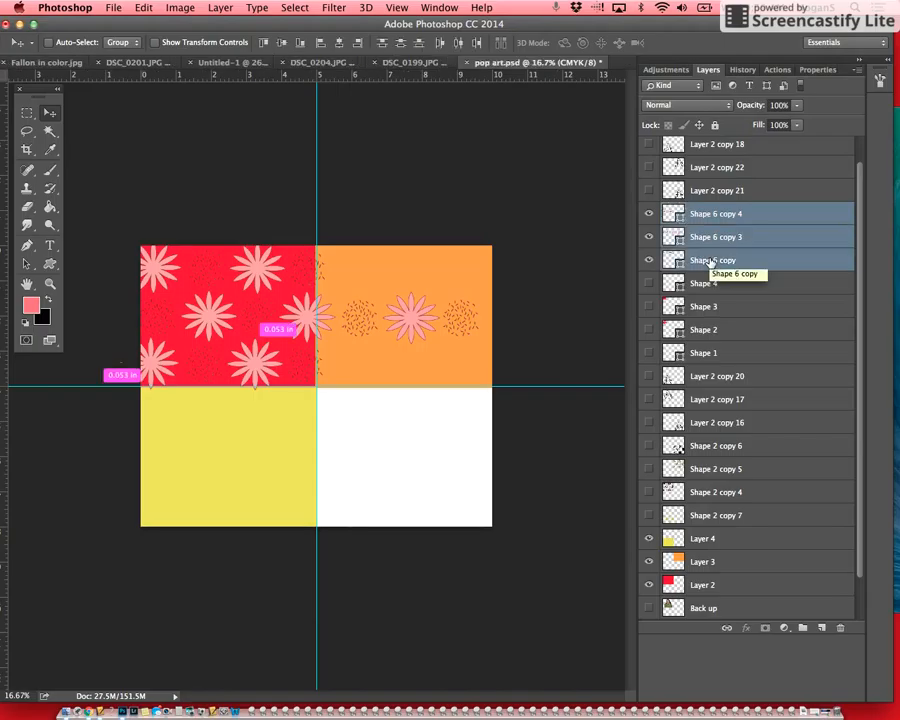
{"action": "key", "text": "super+e"}
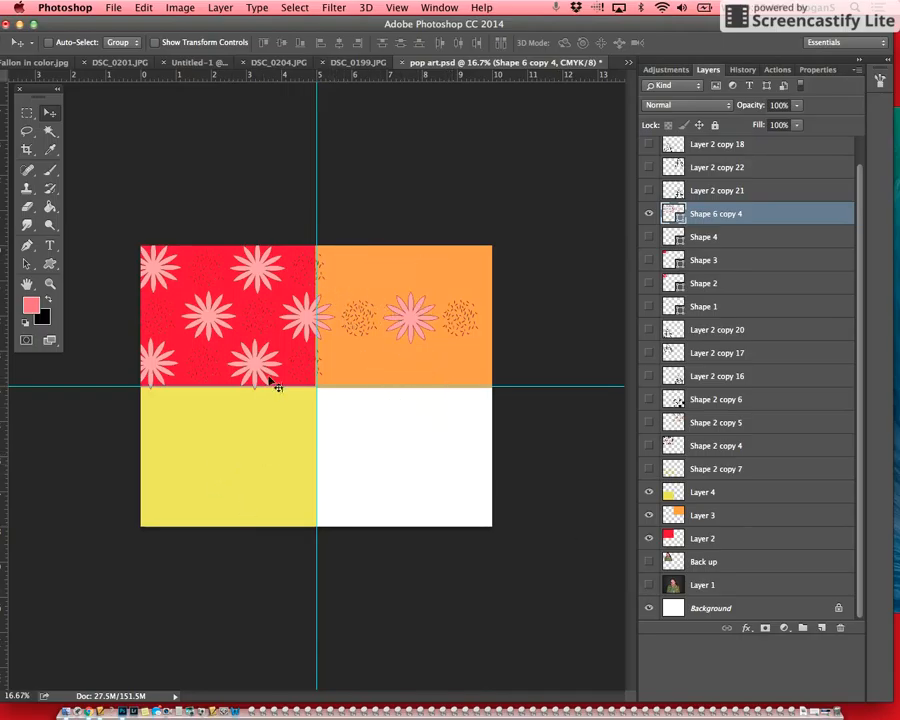
Select the red quadrant with a rectangular marquee and invert the selection to cover everything outside it
{"action": "left_click", "coordinate": [27, 113]}
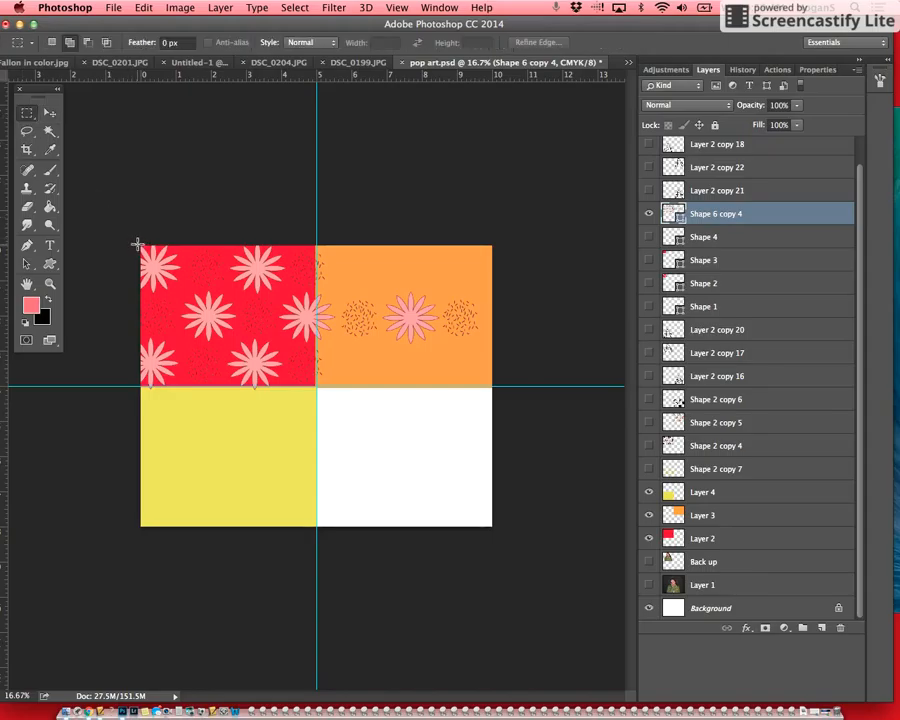
{"action": "left_click_drag", "start_coordinate": [137, 244], "coordinate": [316, 386]}
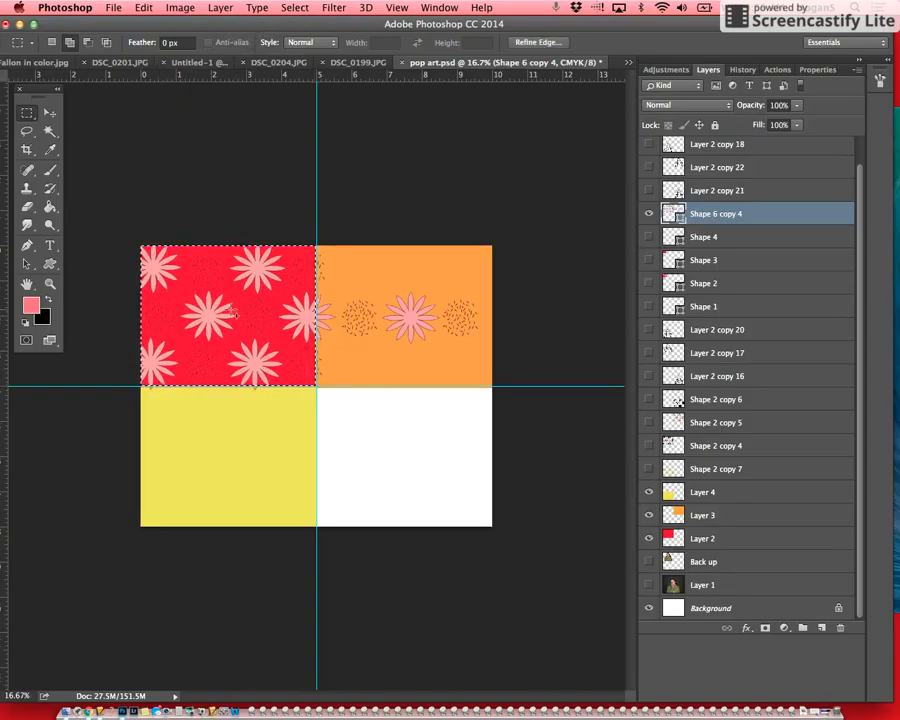
{"action": "left_click", "coordinate": [295, 8]}
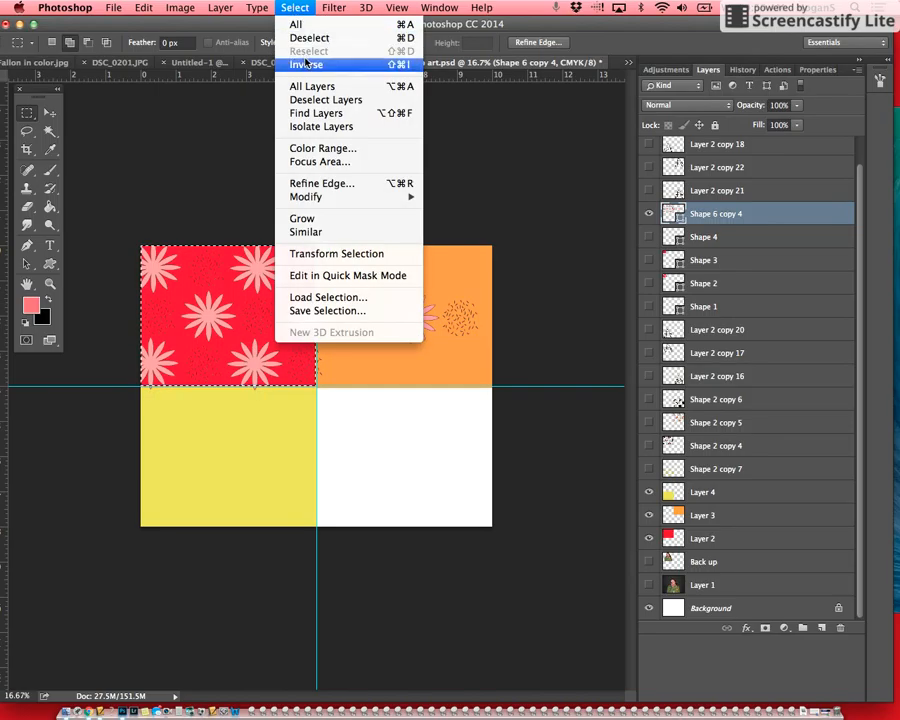
{"action": "left_click", "coordinate": [307, 65]}
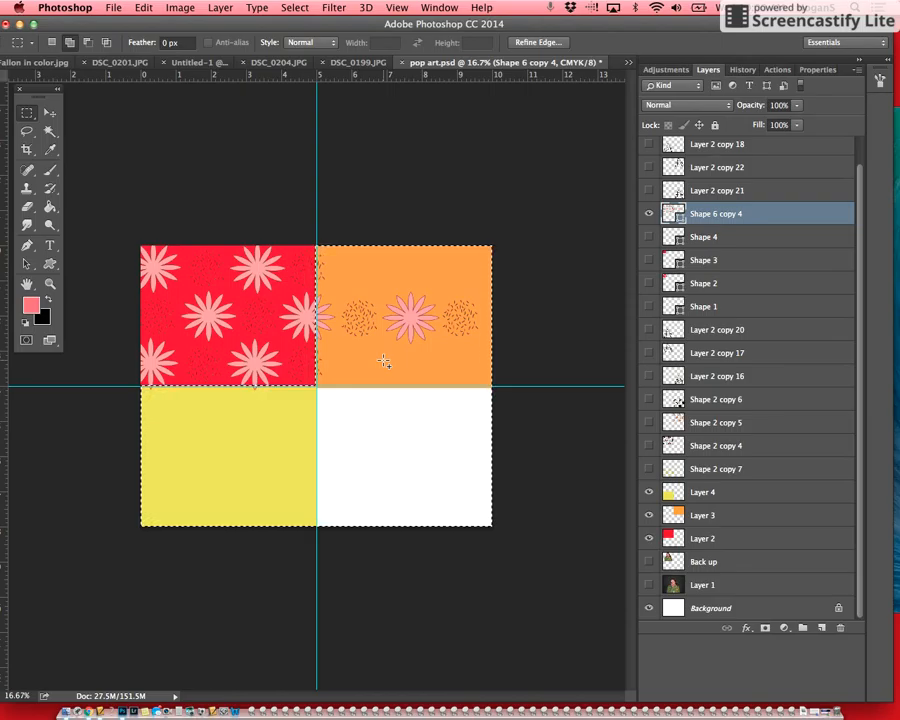
Rasterize the merged Shape 6 copy 4 layer, delete its pattern outside the red quadrant and clear the selection
{"action": "key", "text": "Delete"}
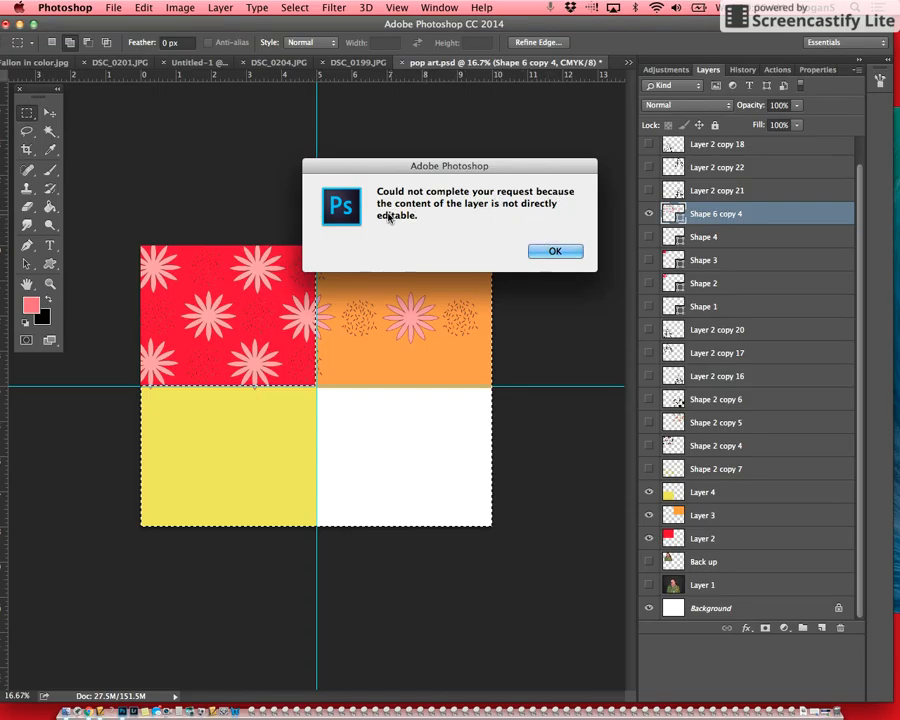
{"action": "left_click", "coordinate": [556, 250]}
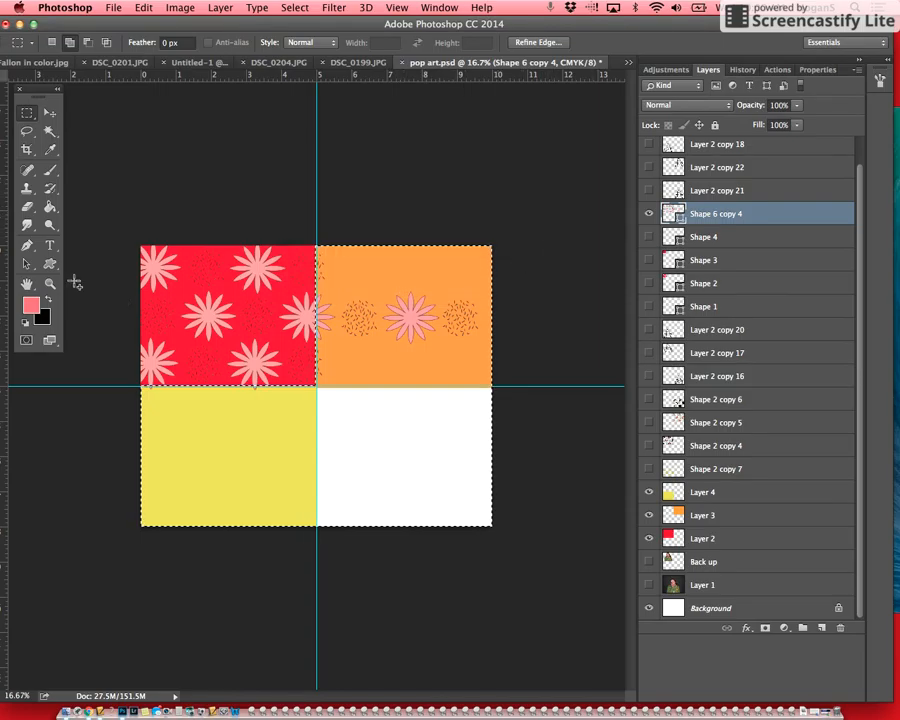
{"action": "left_click", "coordinate": [27, 207]}
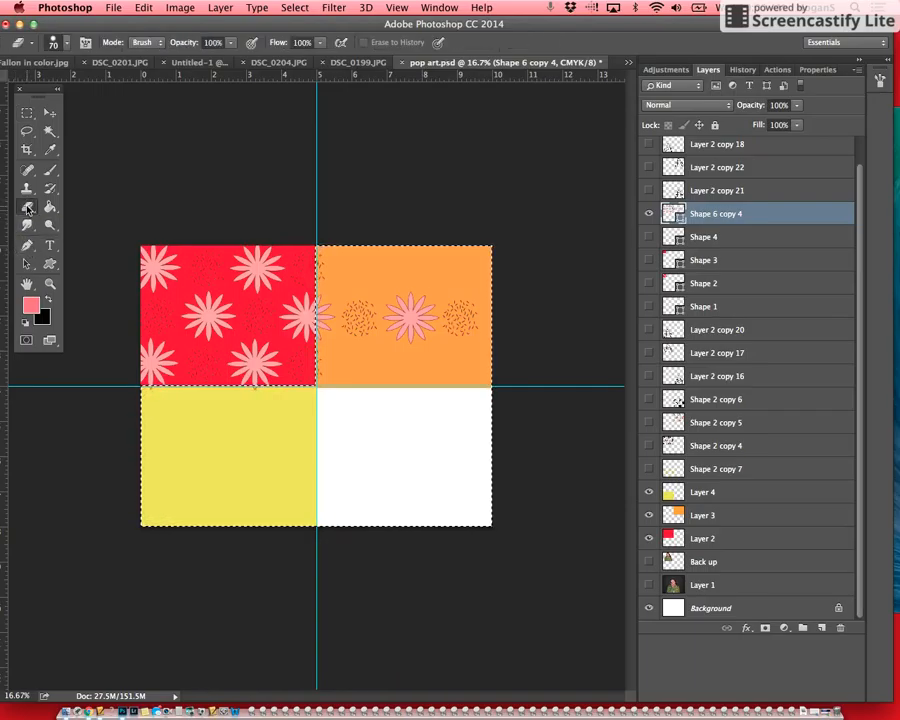
{"action": "left_click", "coordinate": [396, 336]}
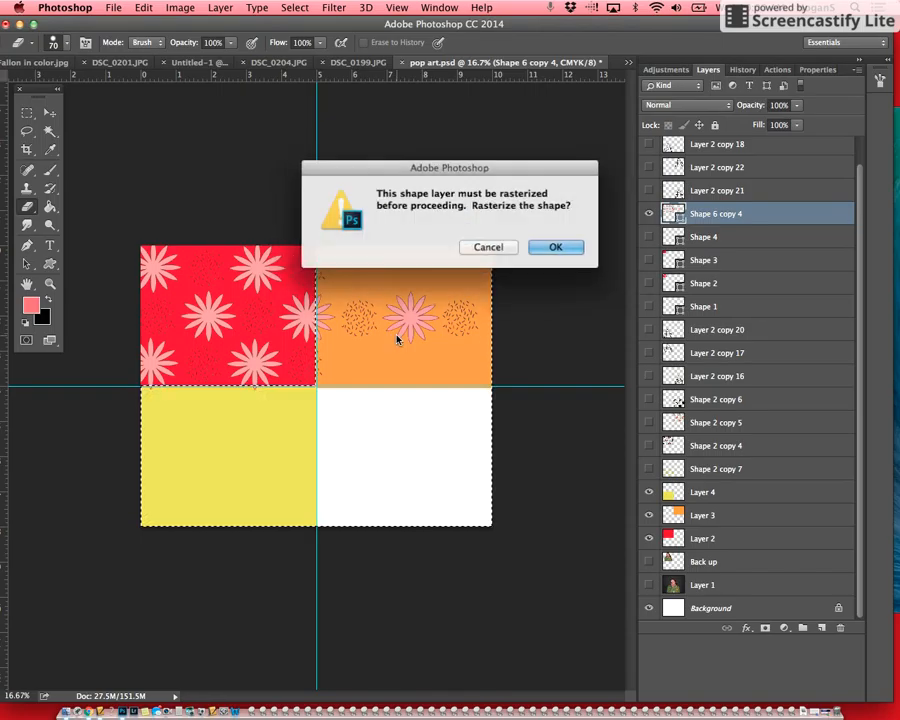
{"action": "left_click", "coordinate": [555, 247]}
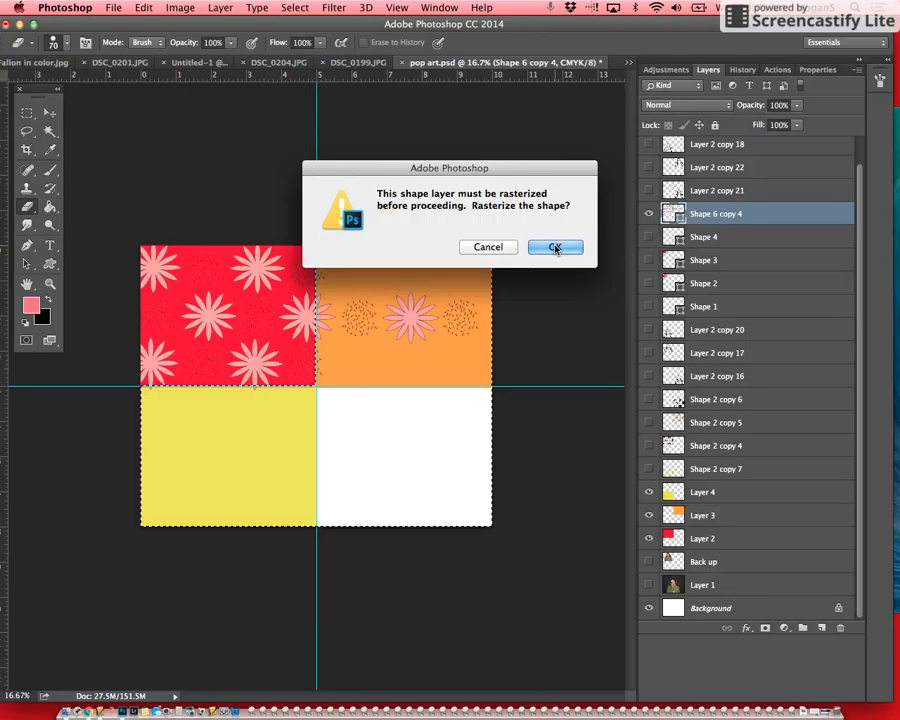
{"action": "left_click", "coordinate": [555, 247]}
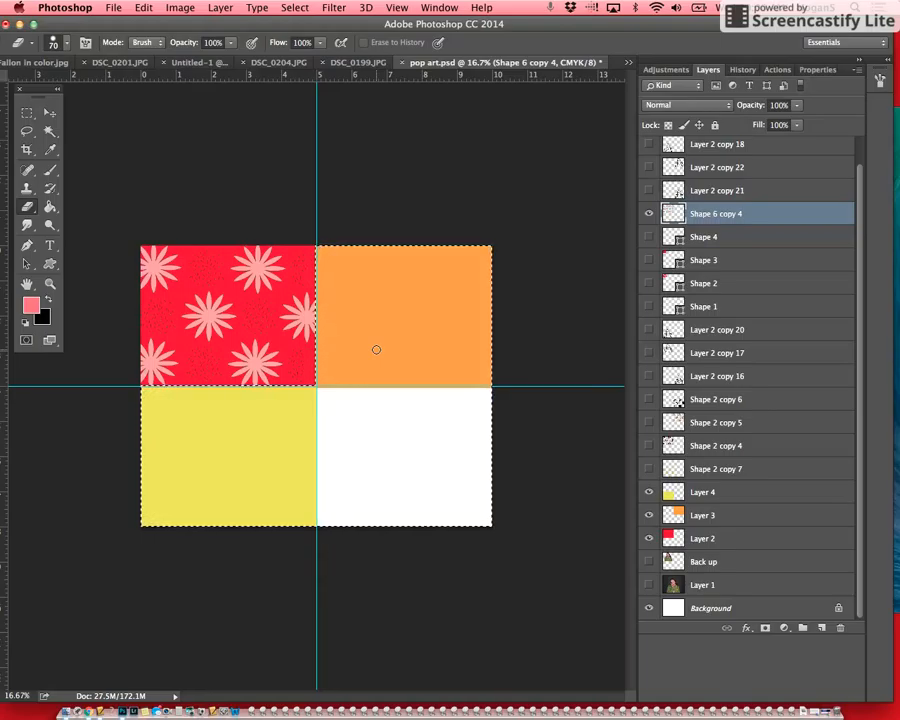
{"action": "key", "text": "super+d"}
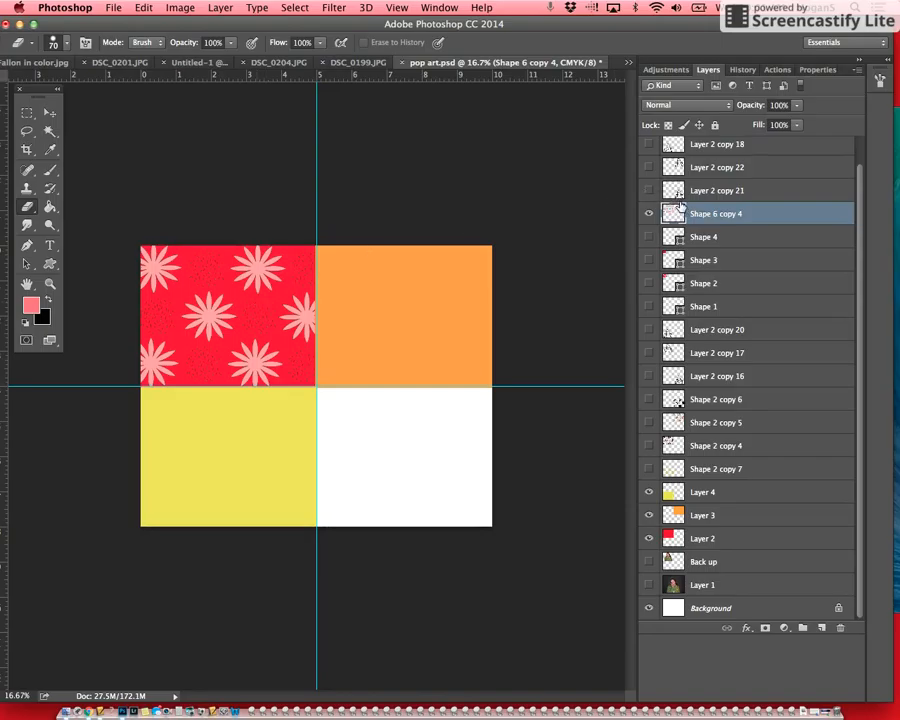
Duplicate the trimmed flower and dot pattern layer and move the copy over the orange quadrant
{"action": "key", "text": "super+j"}
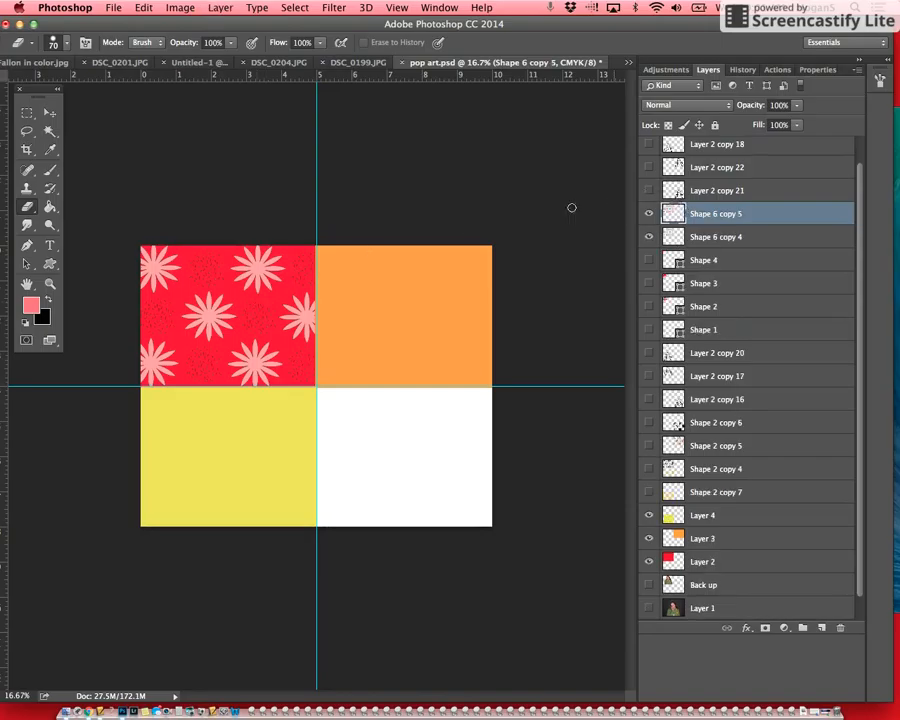
{"action": "key", "text": "v"}
{"action": "left_click_drag", "start_coordinate": [210, 314], "coordinate": [396, 324]}
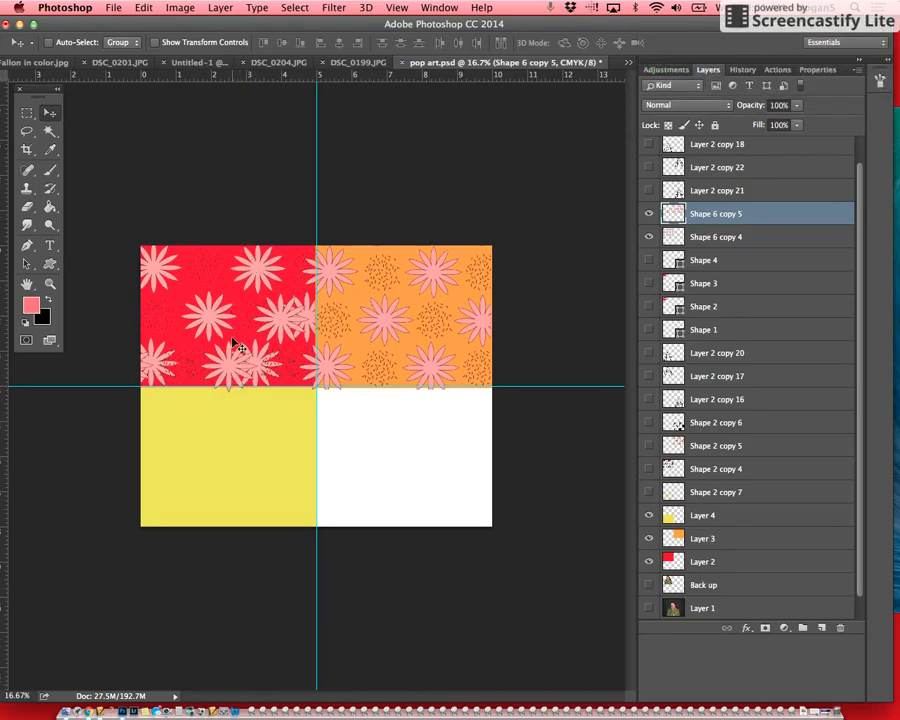
Delete the parts of the Shape 6 copy 5 pattern that spill over the red, yellow and white quadrants, and clear the selection
{"action": "left_click", "coordinate": [27, 112]}
{"action": "left_click_drag", "start_coordinate": [141, 246], "coordinate": [317, 438]}
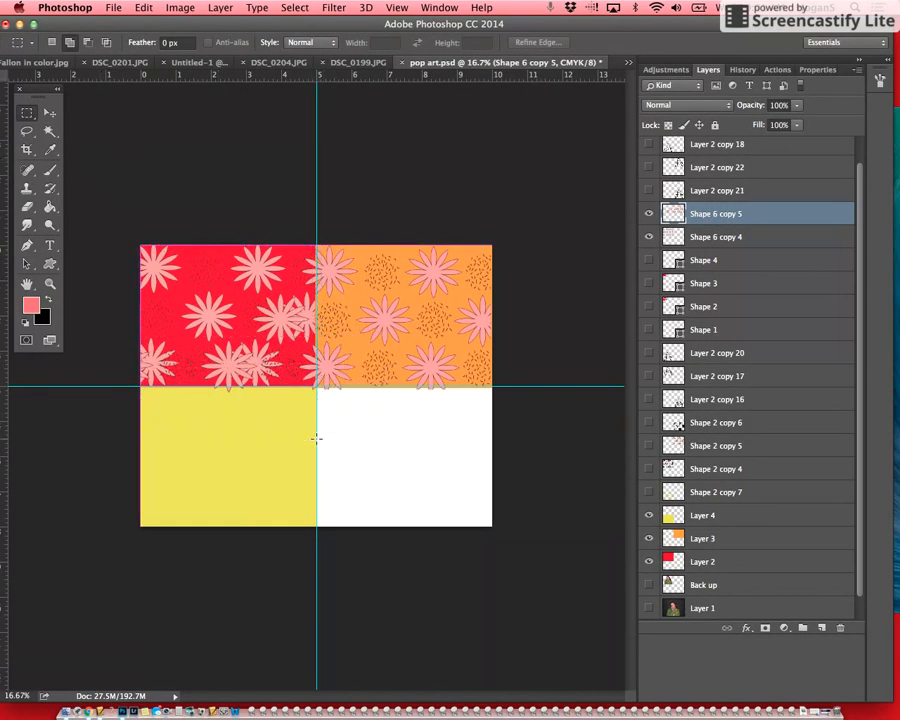
{"action": "key", "text": "Delete"}
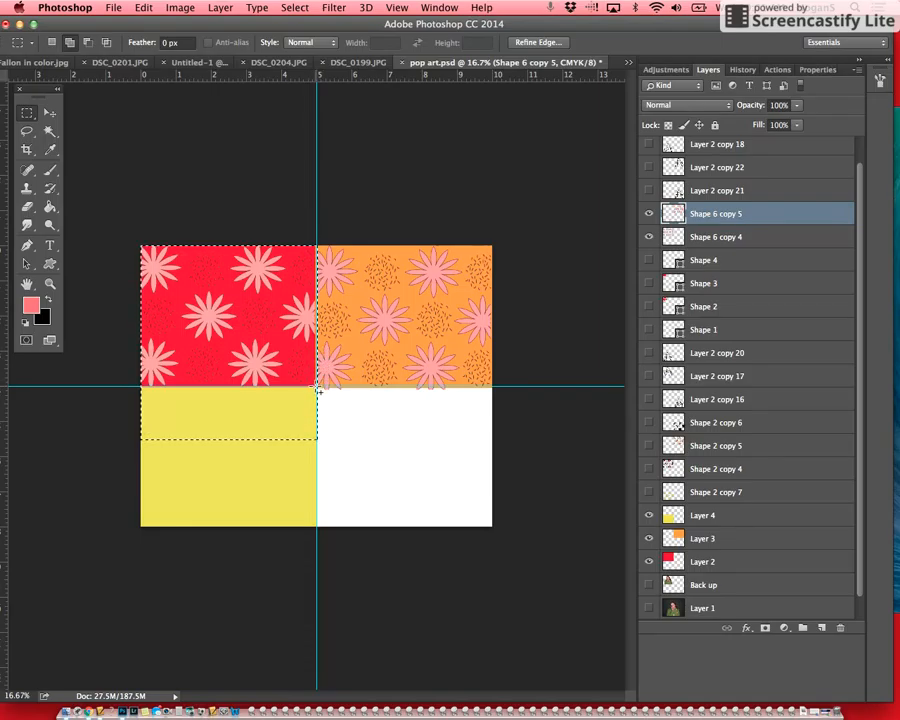
{"action": "left_click_drag", "start_coordinate": [318, 387], "coordinate": [500, 476]}
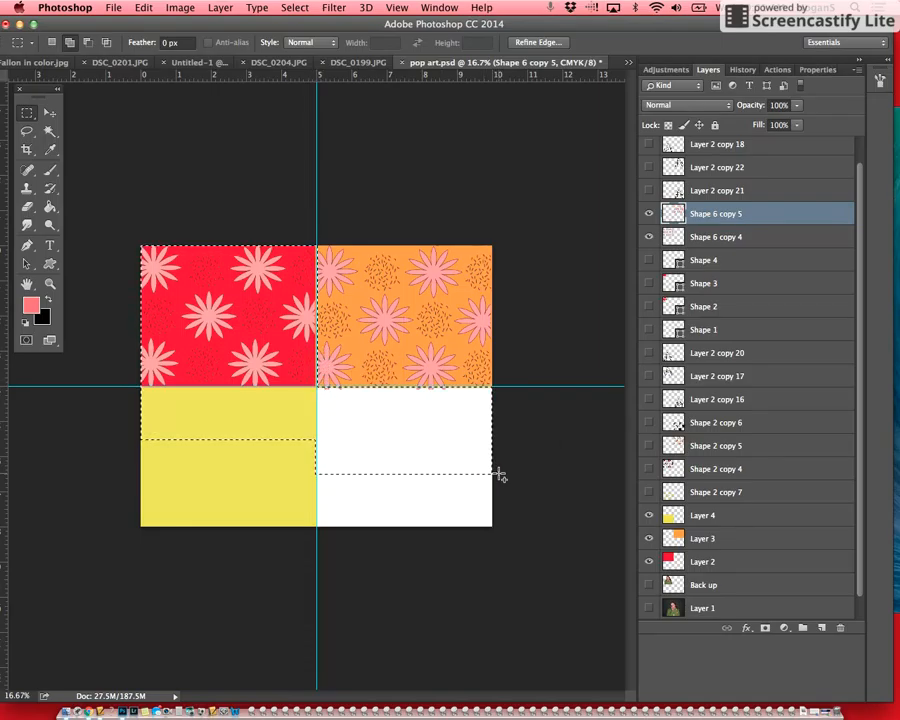
{"action": "left_click", "coordinate": [498, 473]}
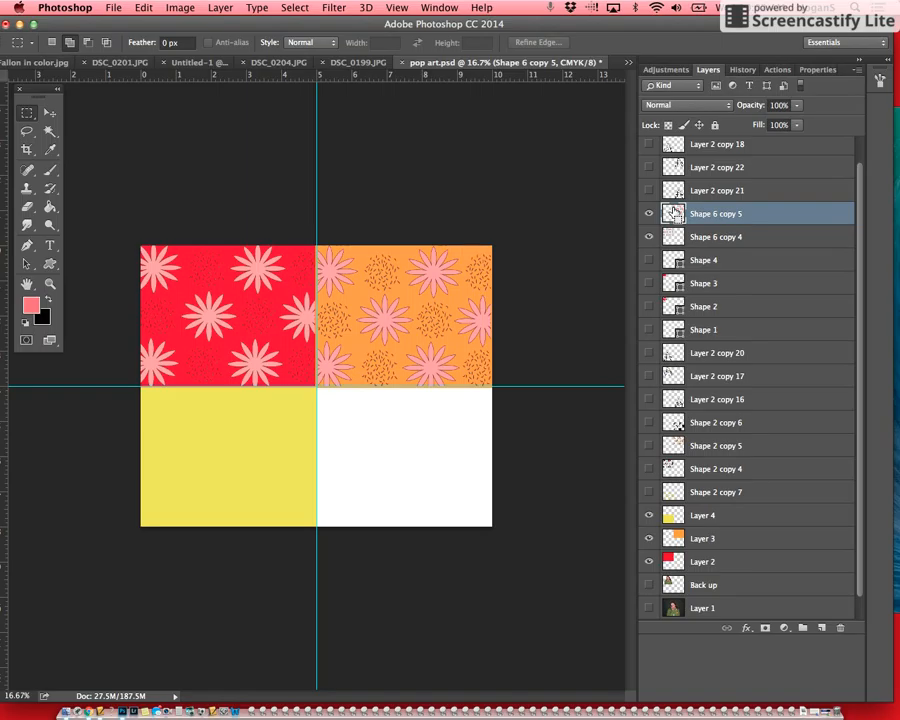
Load the outlines of the flowers and dots on the Shape 6 copy 5 layer as a selection
{"action": "left_click", "coordinate": [673, 213], "text": "ctrl"}
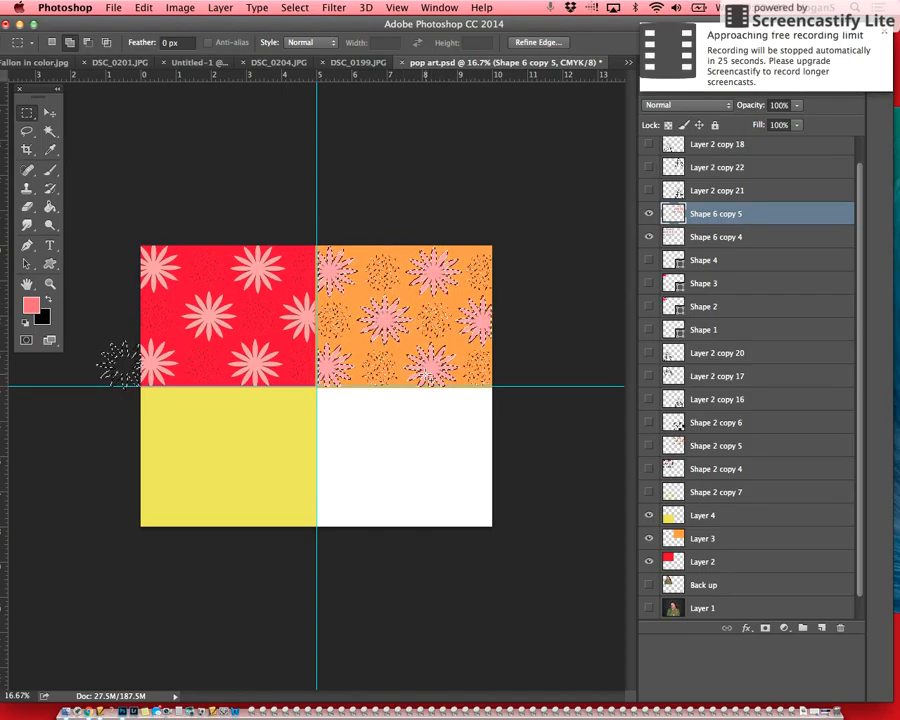
{"action": "left_click", "coordinate": [143, 8]}
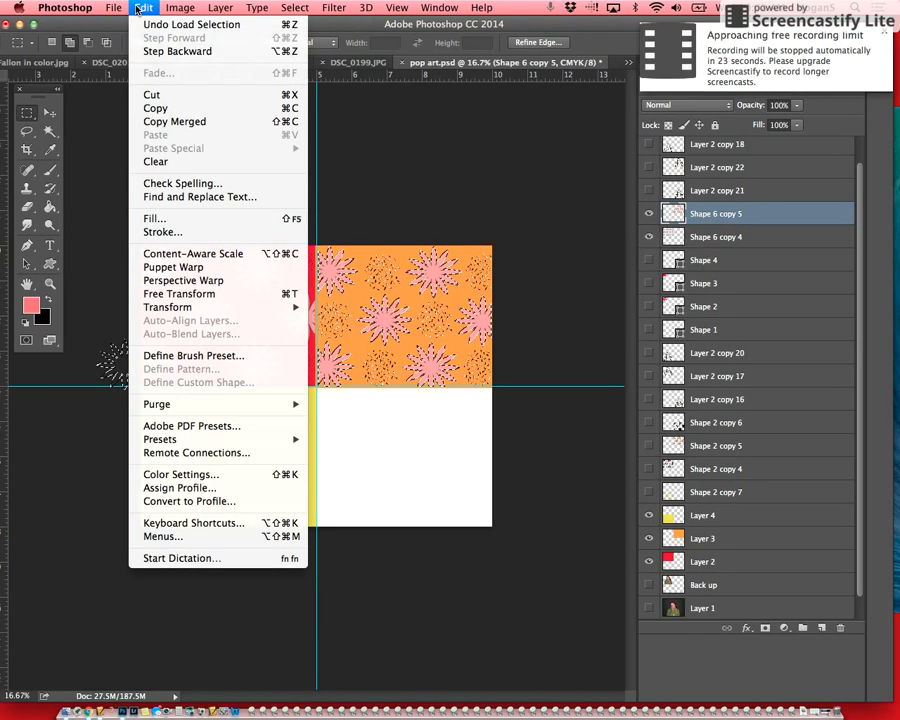
{"action": "left_click", "coordinate": [155, 218]}
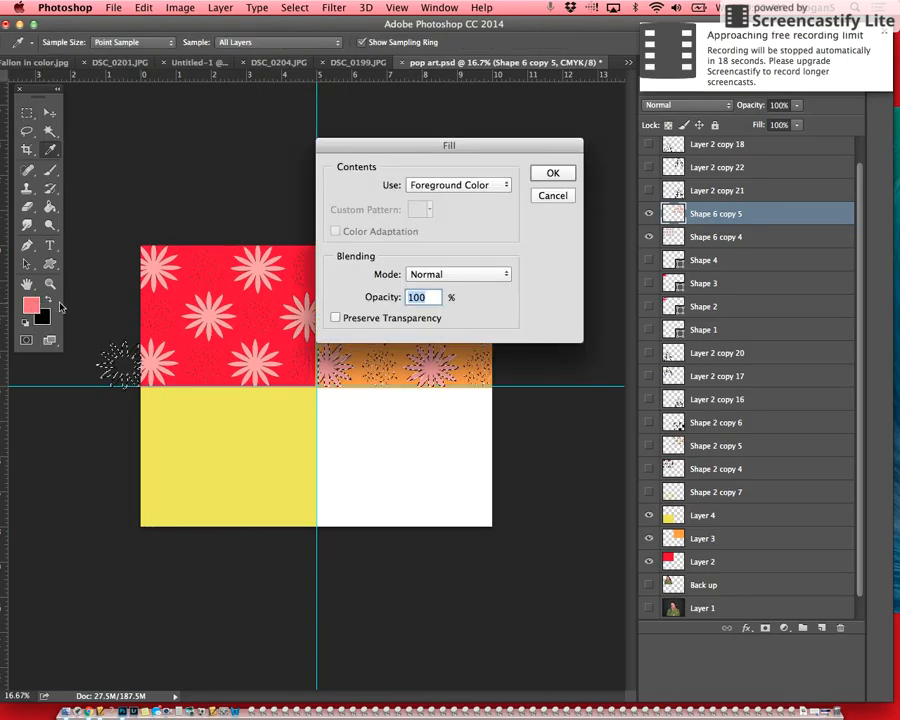
{"action": "left_click", "coordinate": [540, 197]}
Set the foreground colour to a light orange, about eac87e
{"action": "left_click", "coordinate": [31, 308]}
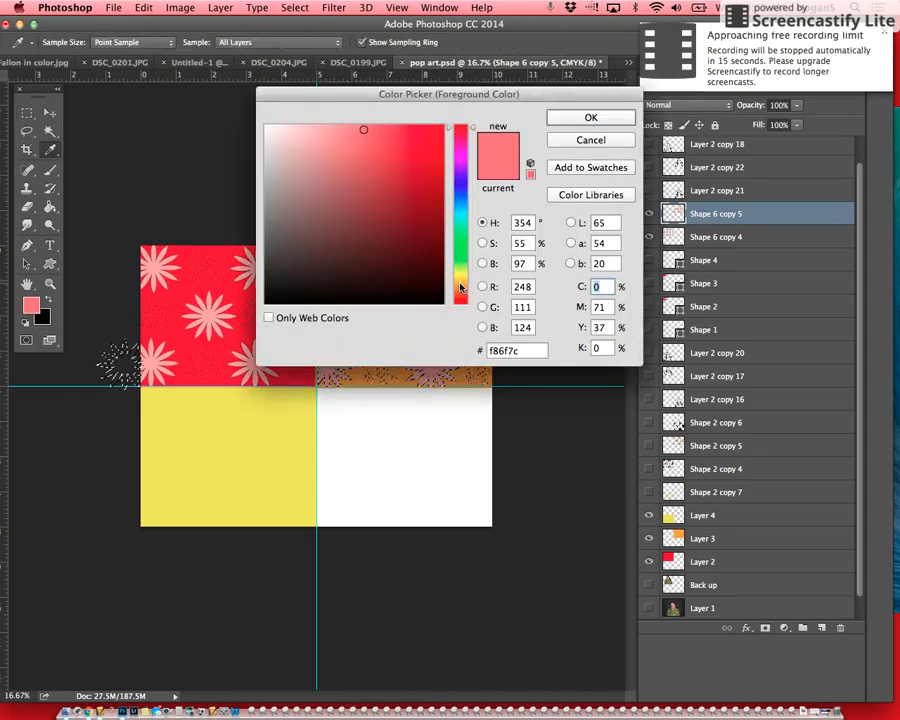
{"action": "left_click", "coordinate": [460, 283]}
{"action": "left_click", "coordinate": [347, 139]}
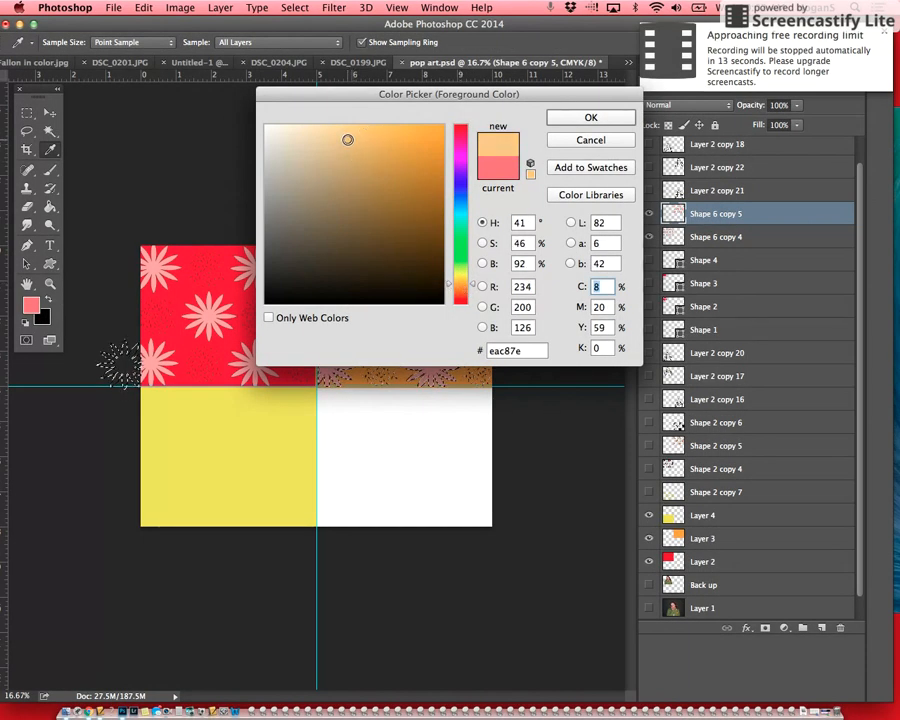
{"action": "left_click", "coordinate": [594, 116]}
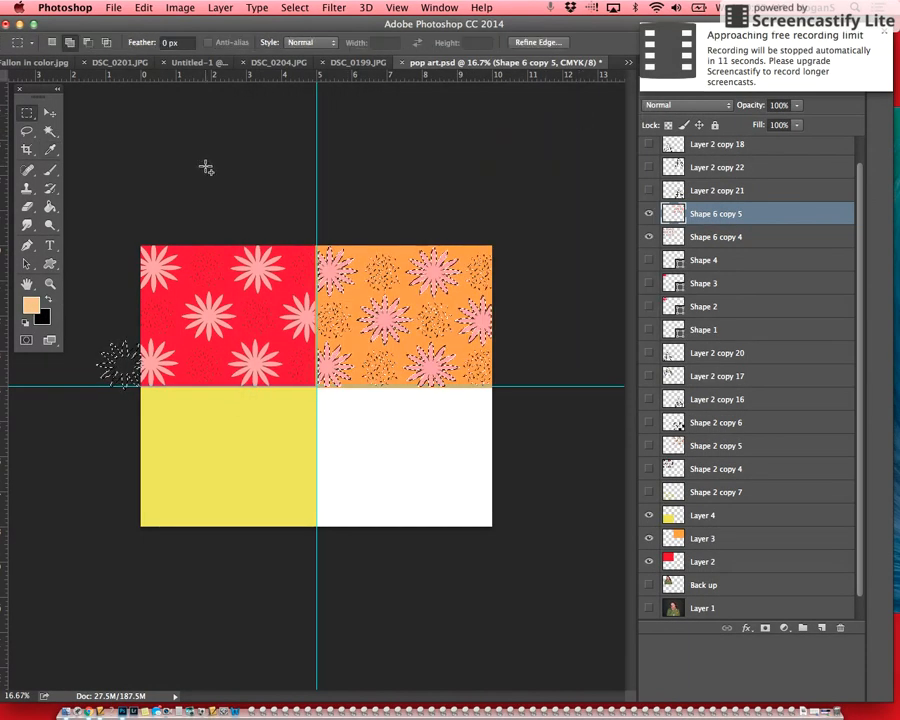
Fill the selected flowers and dots on the orange quadrant with the foreground colour at 100% opacity, normal mode, and deselect
{"action": "left_click", "coordinate": [144, 7]}
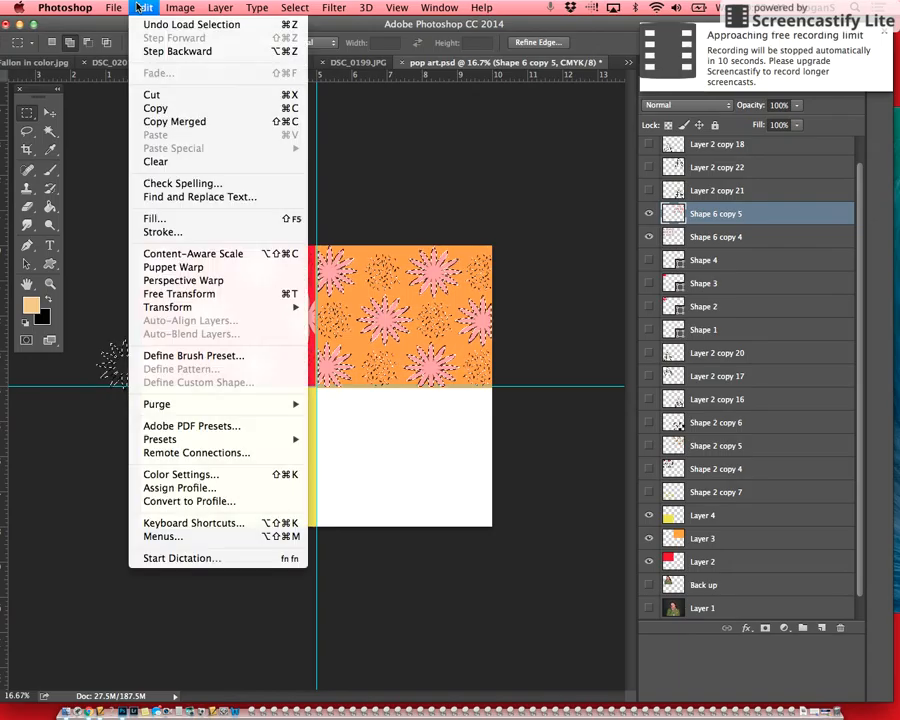
{"action": "left_click", "coordinate": [155, 219]}
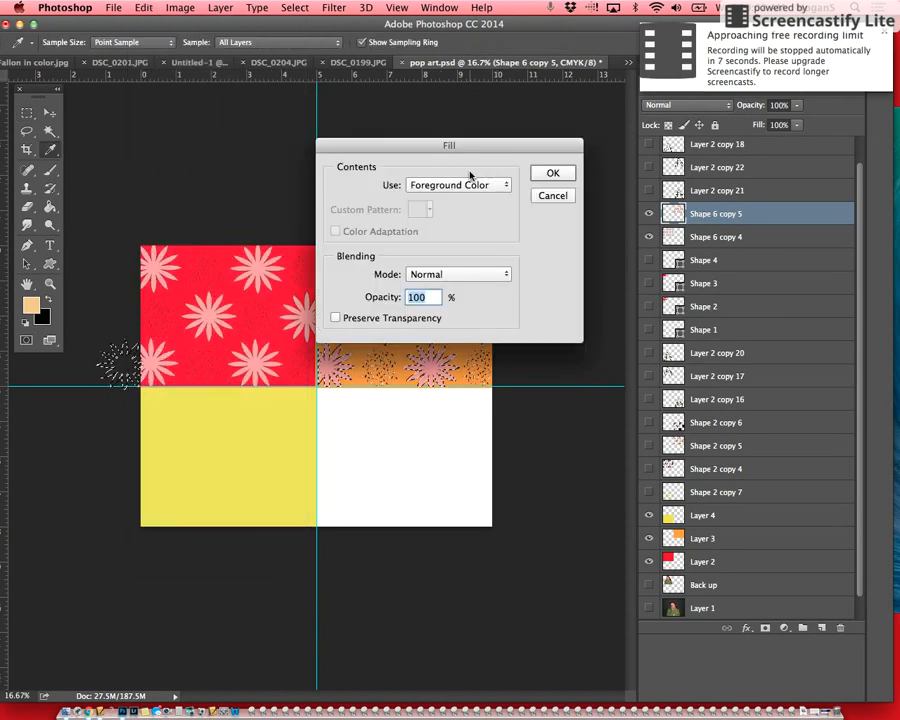
{"action": "left_click", "coordinate": [548, 173]}
{"action": "key", "text": "super+d"}
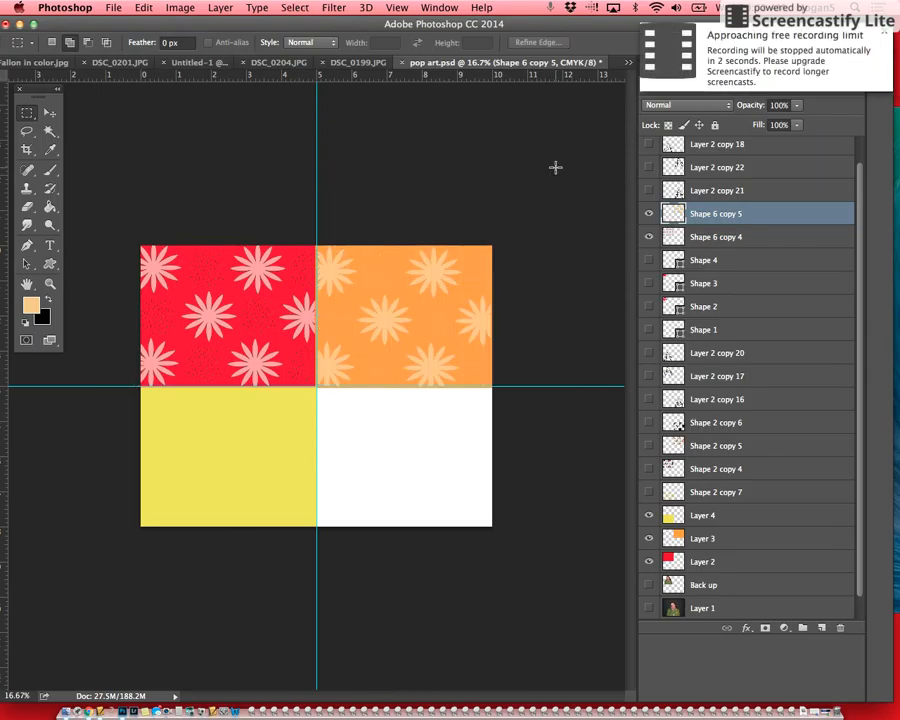